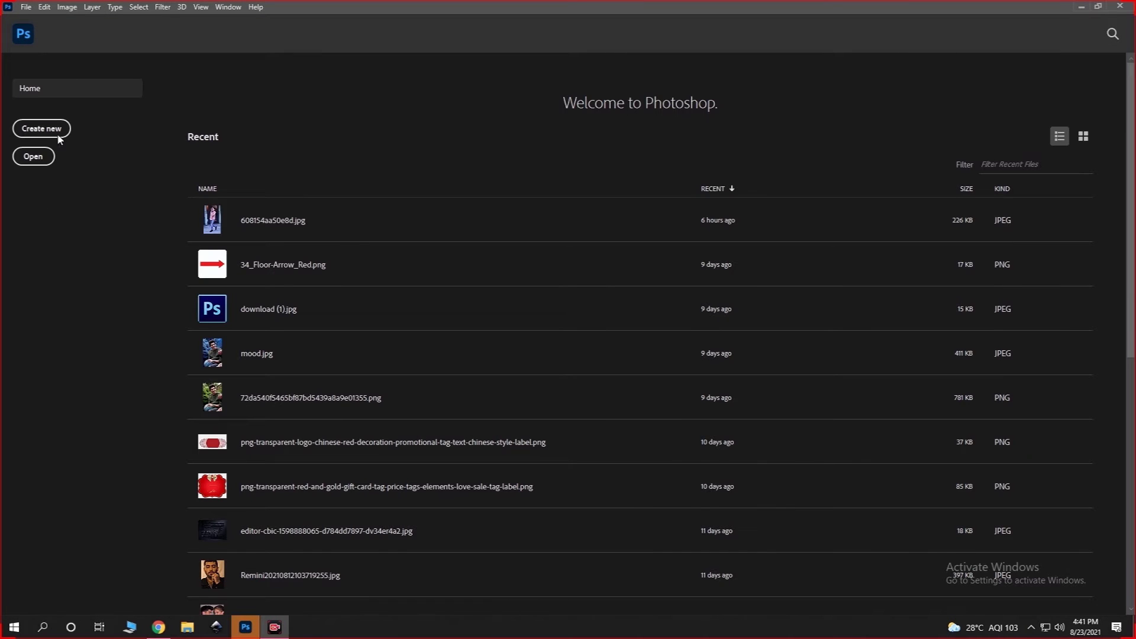
Start opening an image and scroll through the Downloads folder's files.
click(41, 157)
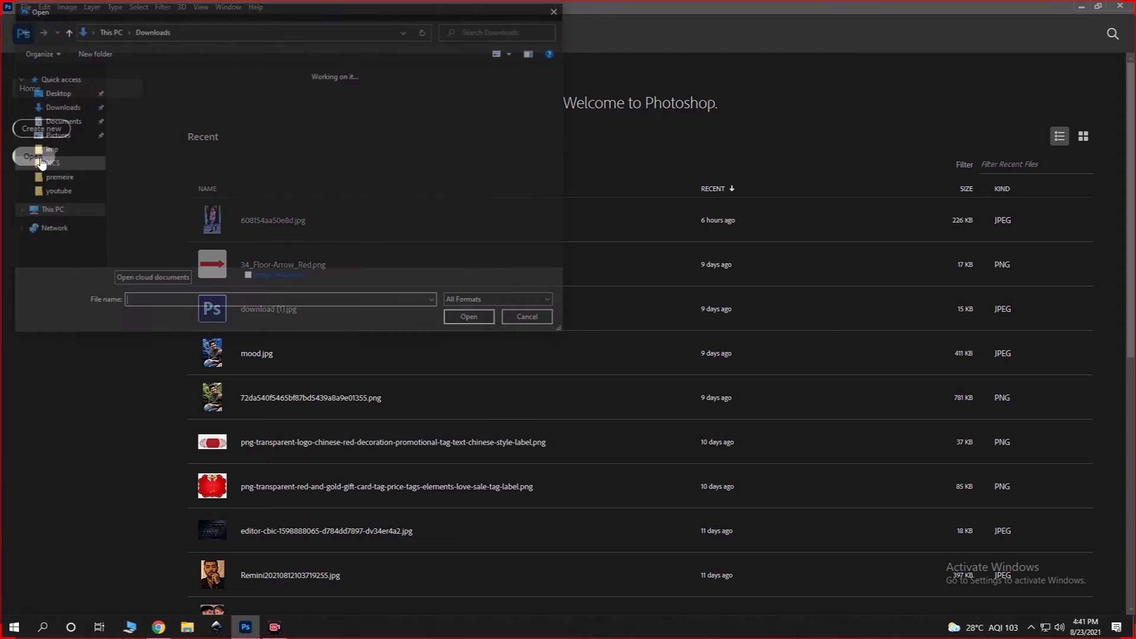
scroll(191, 154, down, 5)
scroll(213, 157, down, 3)
scroll(233, 160, down, 3)
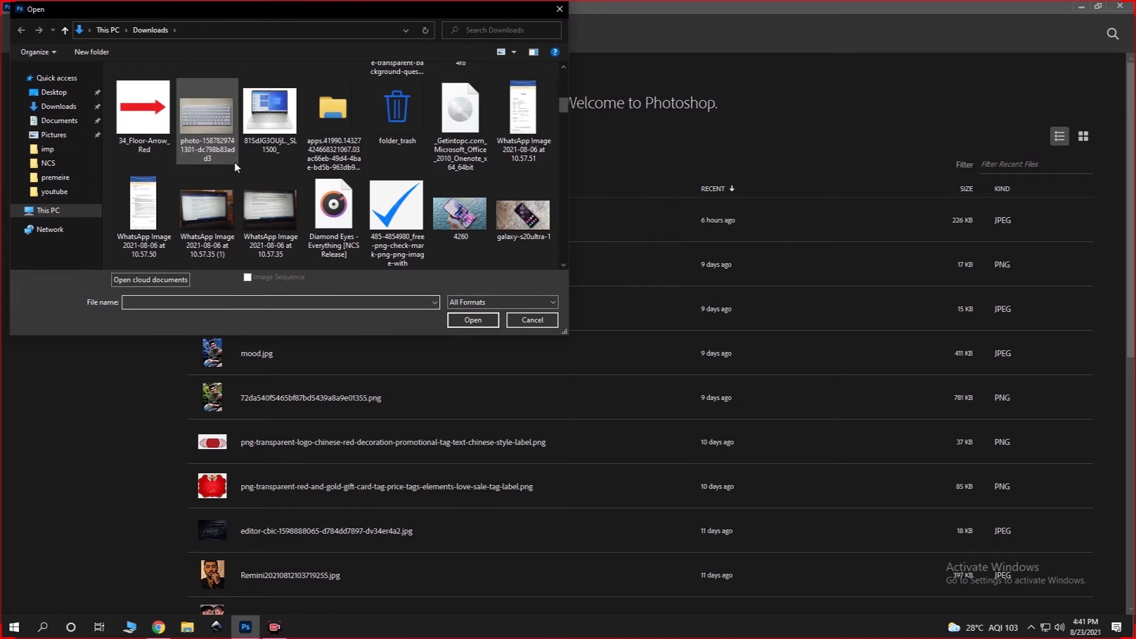
scroll(235, 167, down, 3)
scroll(236, 162, down, 3)
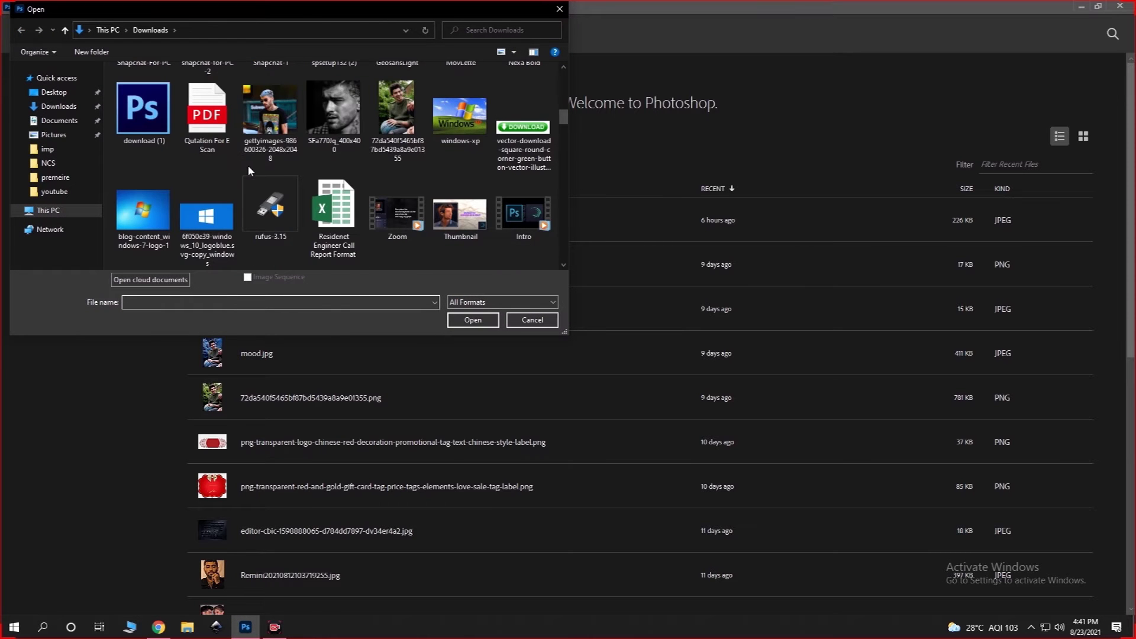
scroll(267, 180, down, 3)
scroll(270, 180, down, 3)
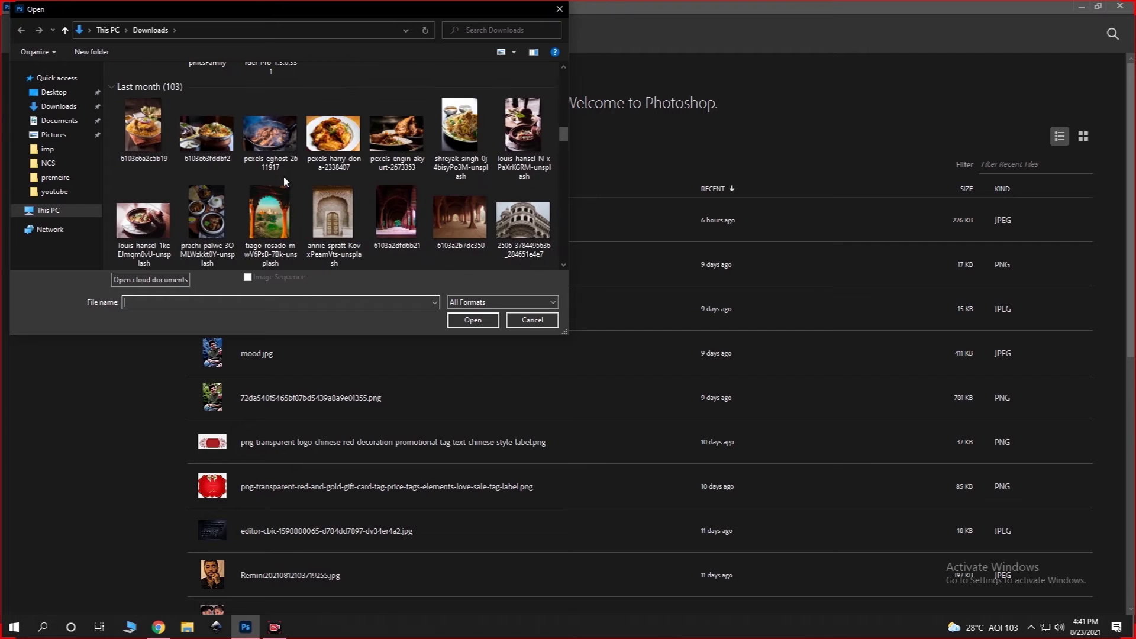
scroll(284, 176, down, 3)
scroll(310, 170, down, 3)
scroll(310, 169, down, 3)
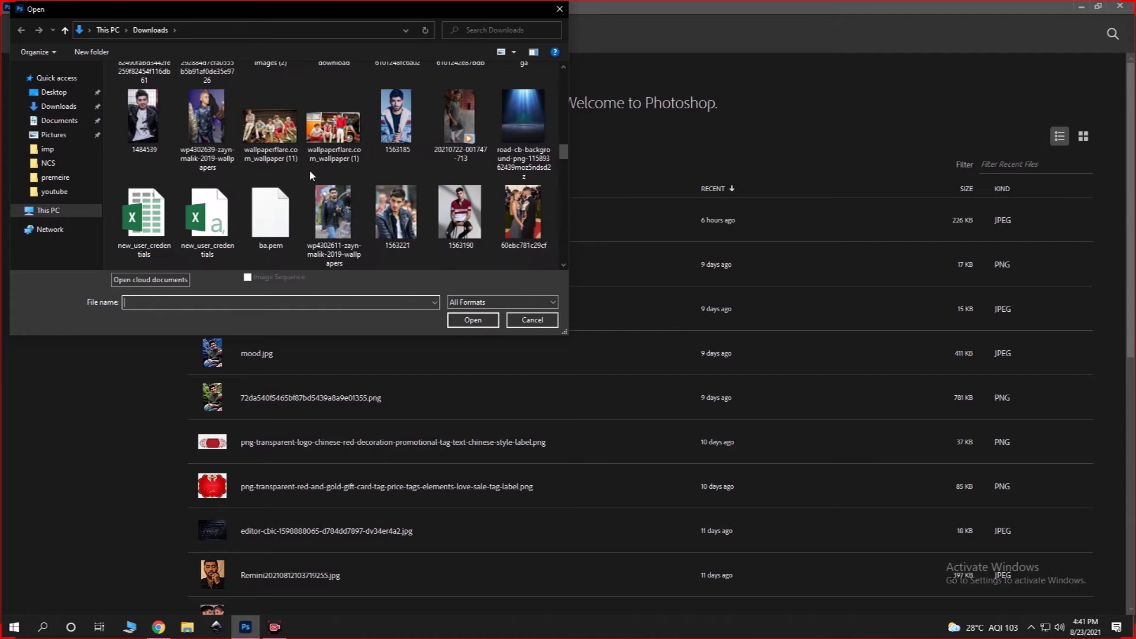
scroll(310, 169, down, 3)
Open wallpaperflare.com_wallpaper (9).jpg, nudge the zoom, and select the Move tool.
double_click(438, 204)
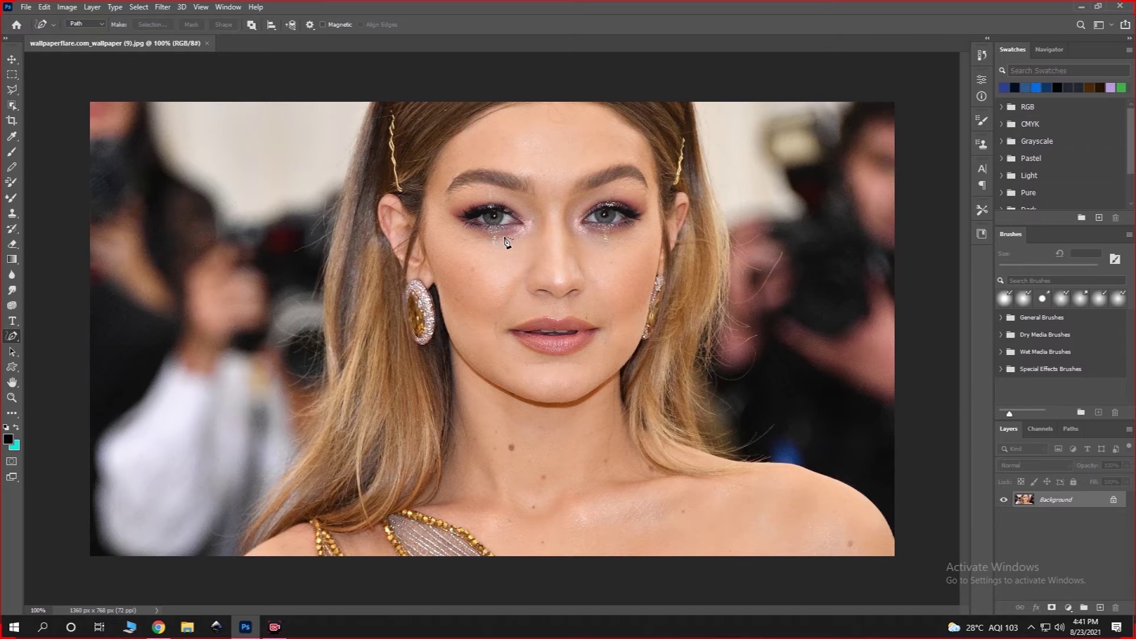
scroll(507, 242, up, 2)
scroll(507, 242, down, 1)
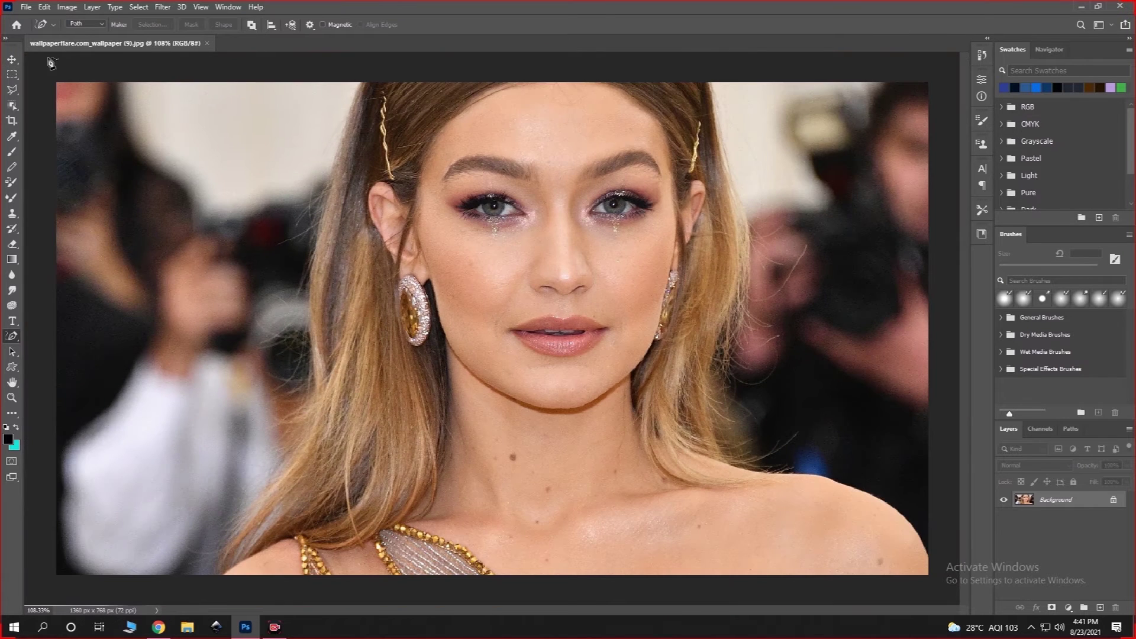
click(11, 59)
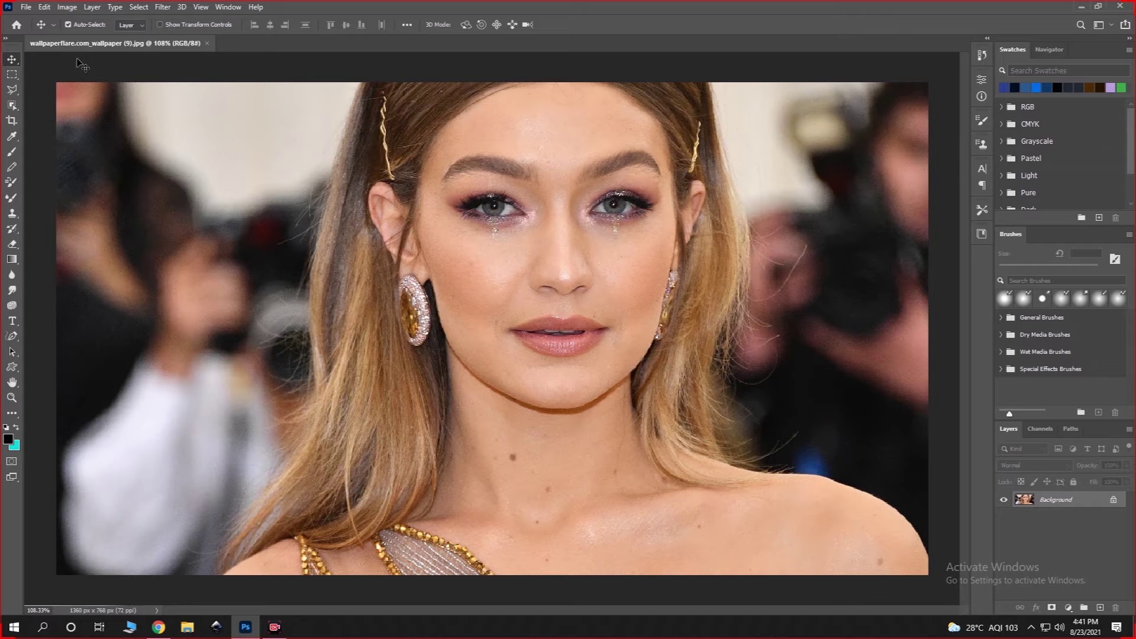
Apply Auto Tone, Auto Contrast and Auto Color to the portrait.
click(73, 8)
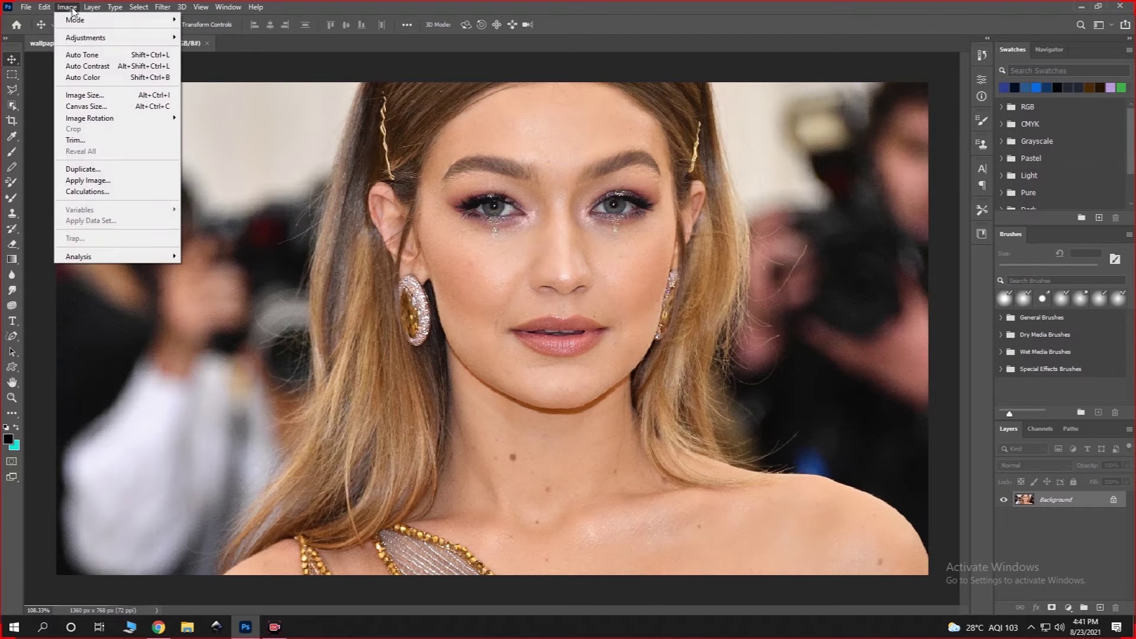
click(83, 50)
click(61, 7)
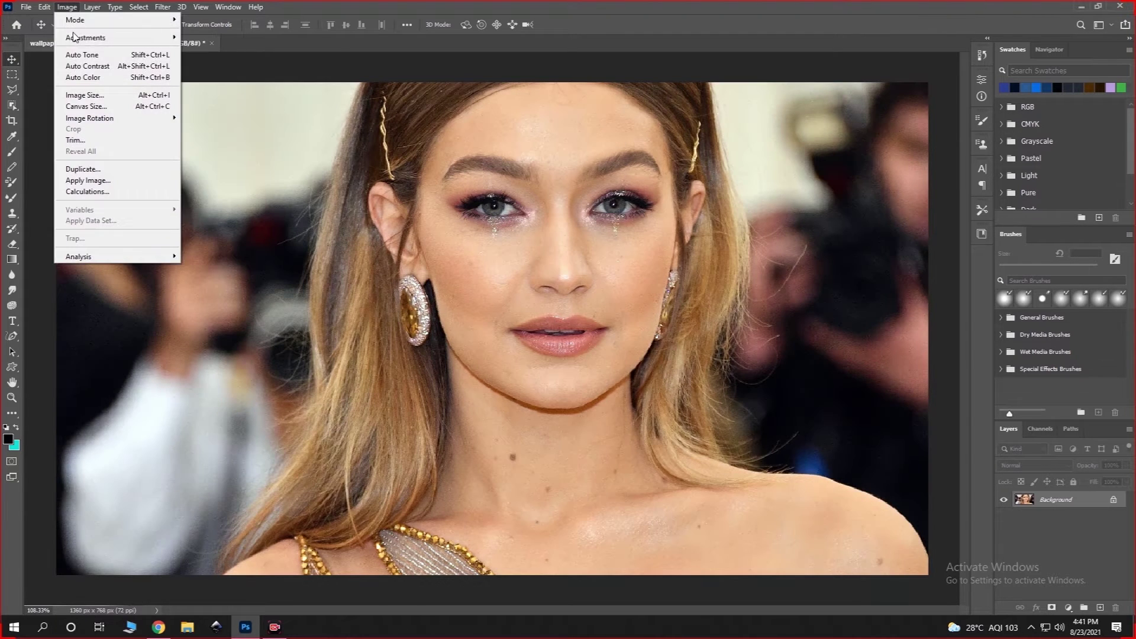
click(85, 65)
click(66, 7)
click(82, 65)
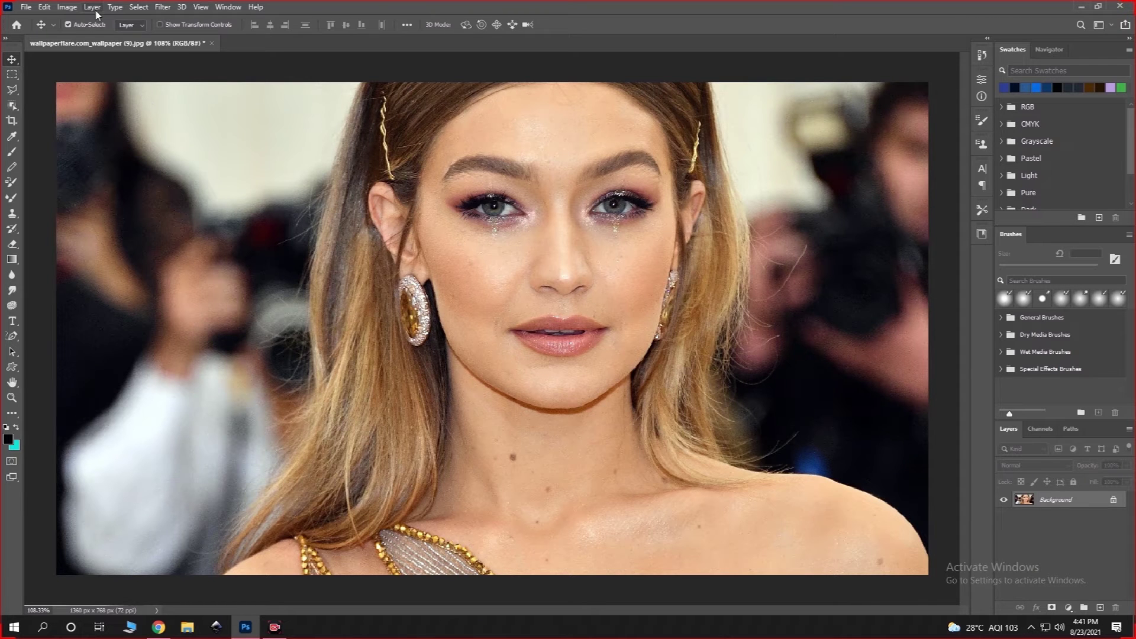
Apply Shadows/Highlights with Shadows Amount 0% and Highlights 14%.
click(67, 7)
mouse_move(85, 37)
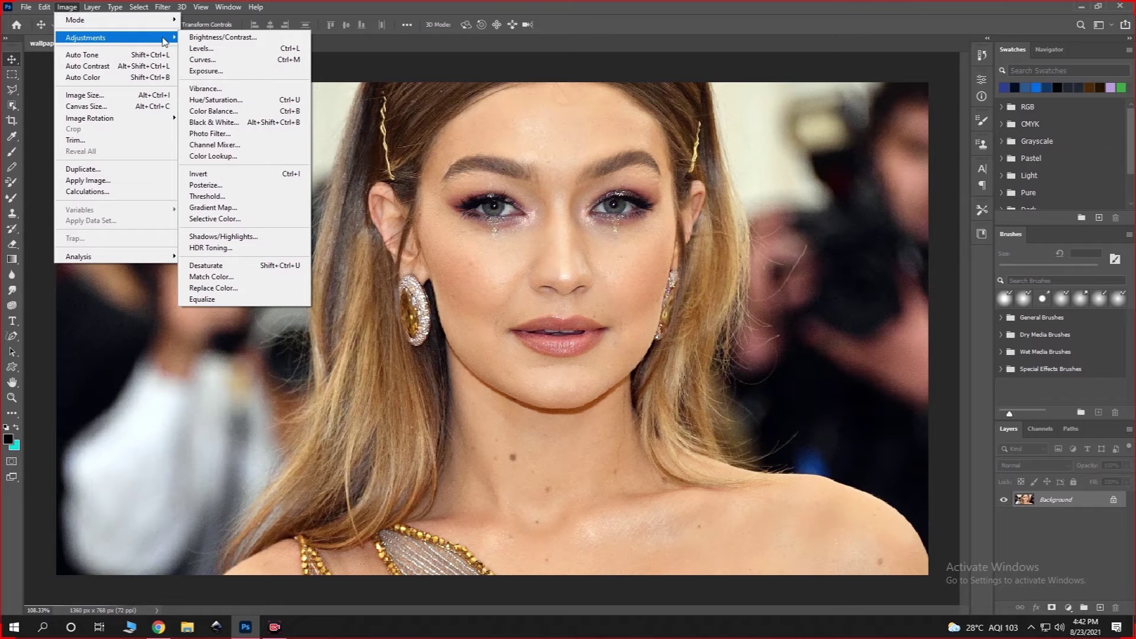
click(234, 236)
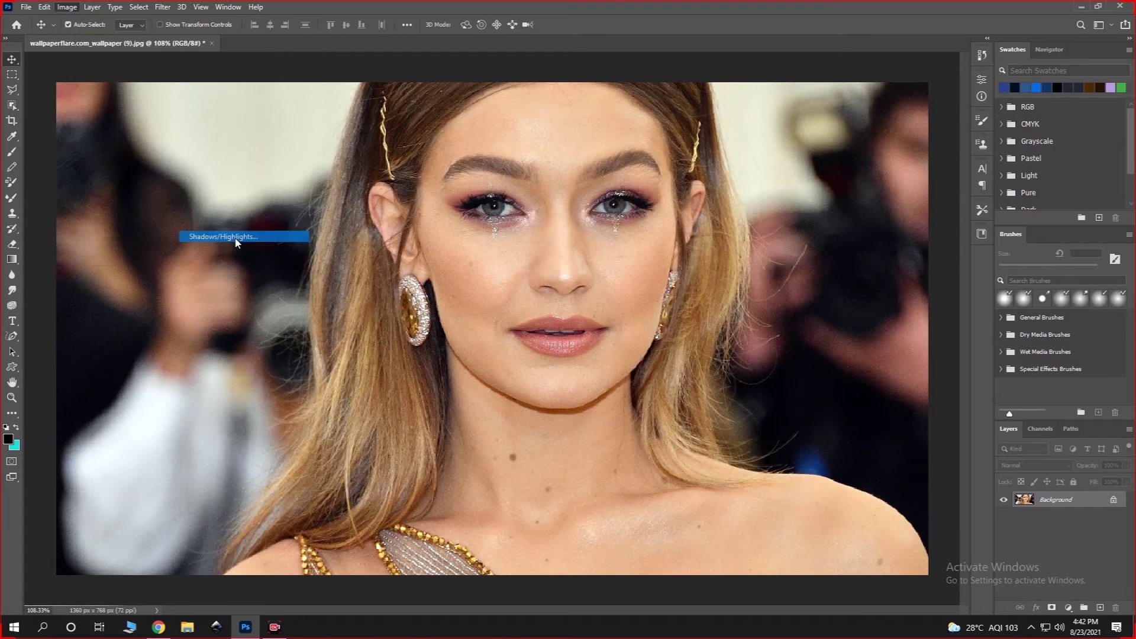
drag(235, 234, 763, 267)
mouse_move(784, 308)
mouse_down()
mouse_move(742, 310)
mouse_move(775, 348)
mouse_move(756, 347)
mouse_move(817, 348)
mouse_move(759, 347)
mouse_move(770, 351)
mouse_up()
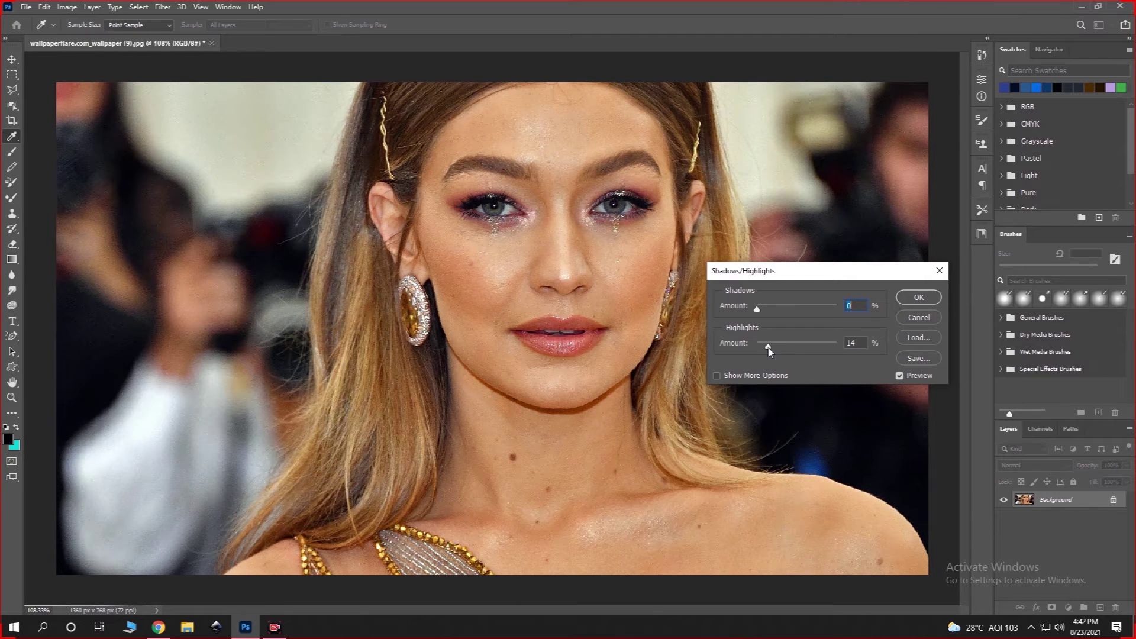
click(769, 348)
click(920, 300)
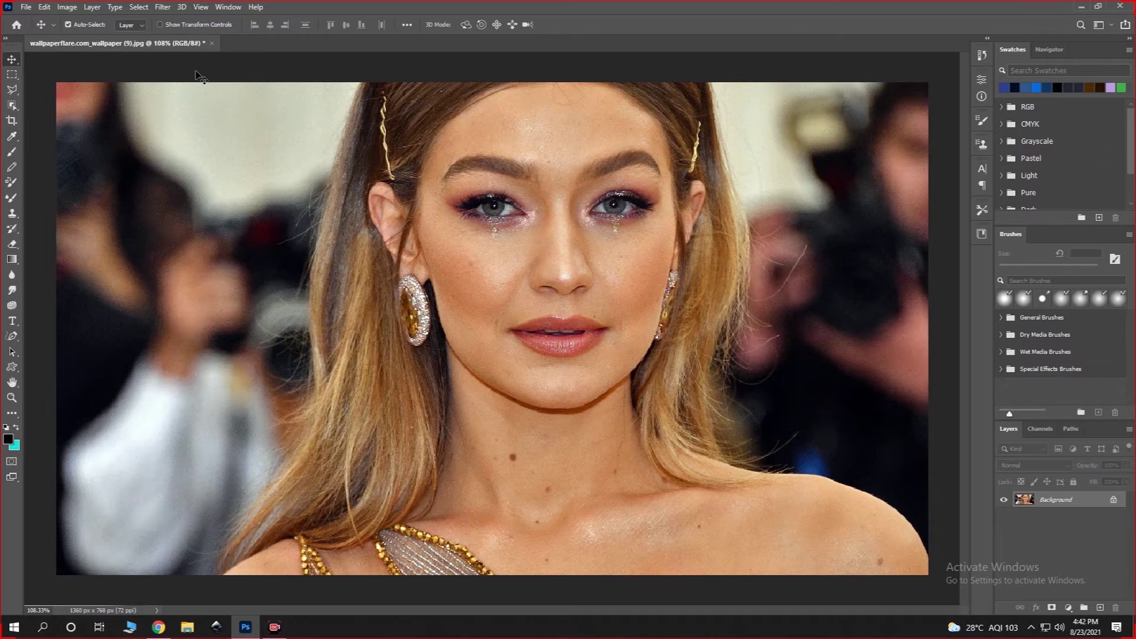
Open the Camera Raw filter and set Basic Temperature to 0 and Tint to +13.
click(163, 7)
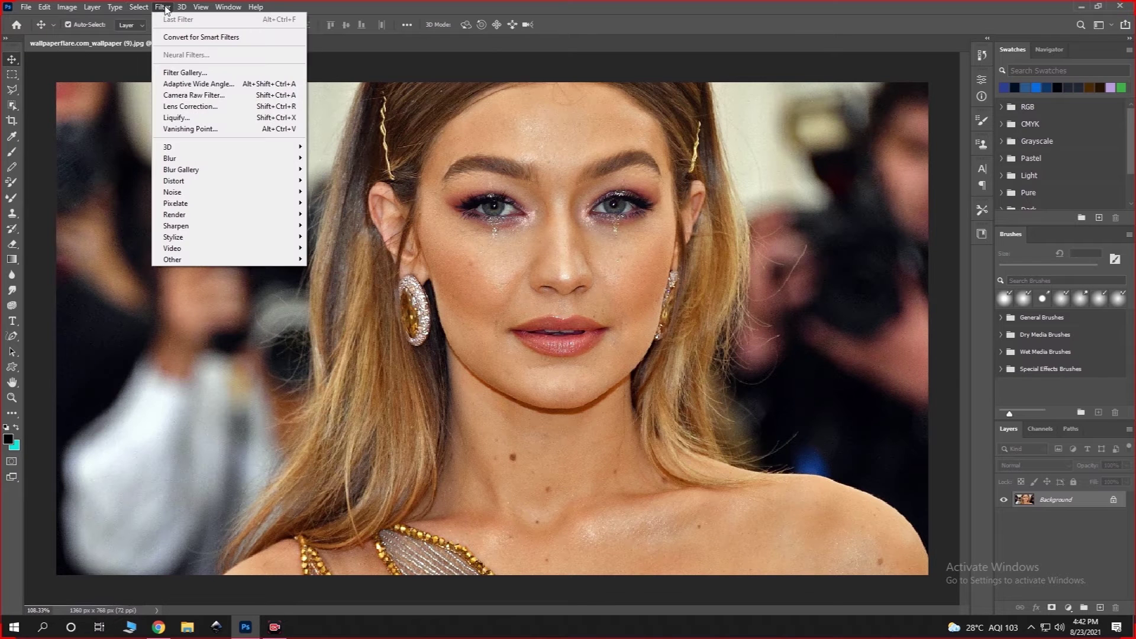
click(199, 96)
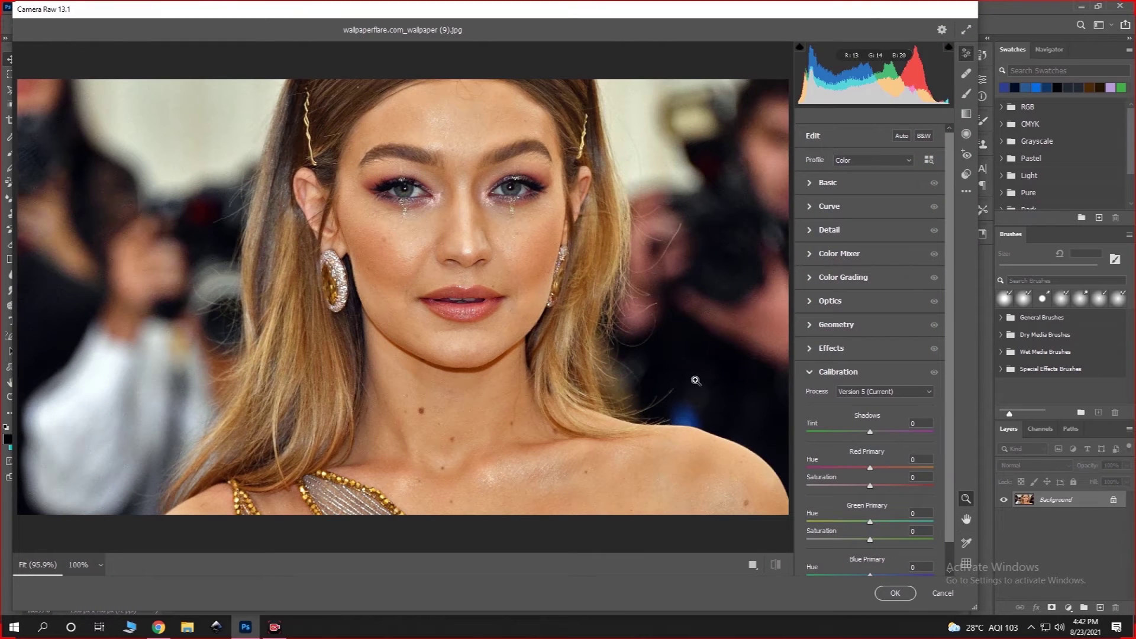
click(845, 186)
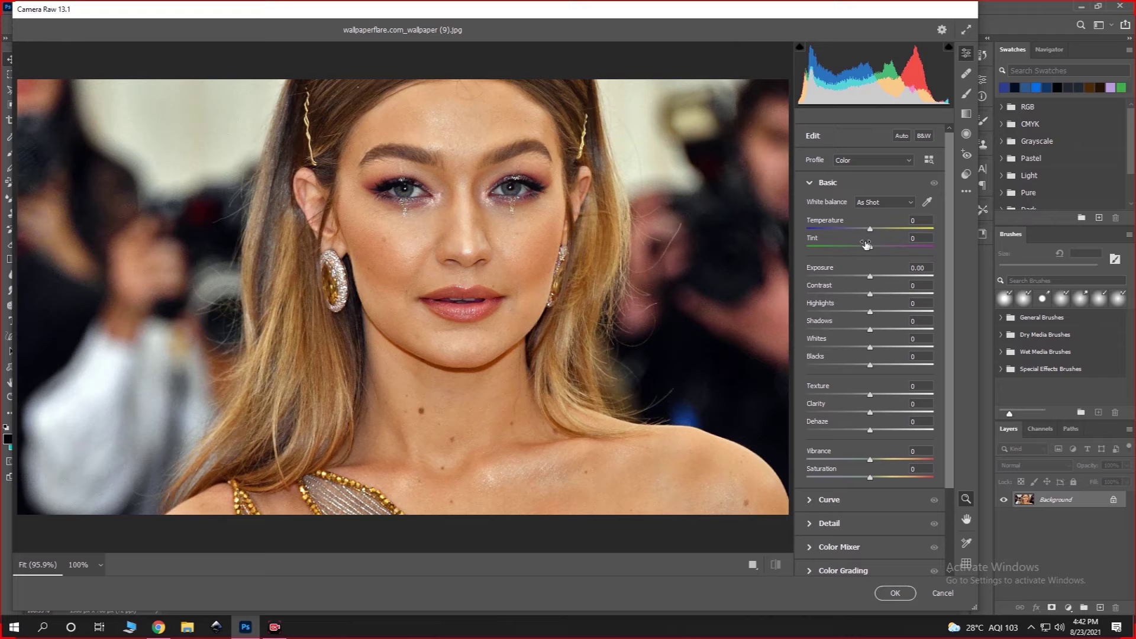
mouse_move(870, 228)
mouse_down()
mouse_move(808, 225)
mouse_move(860, 232)
mouse_up()
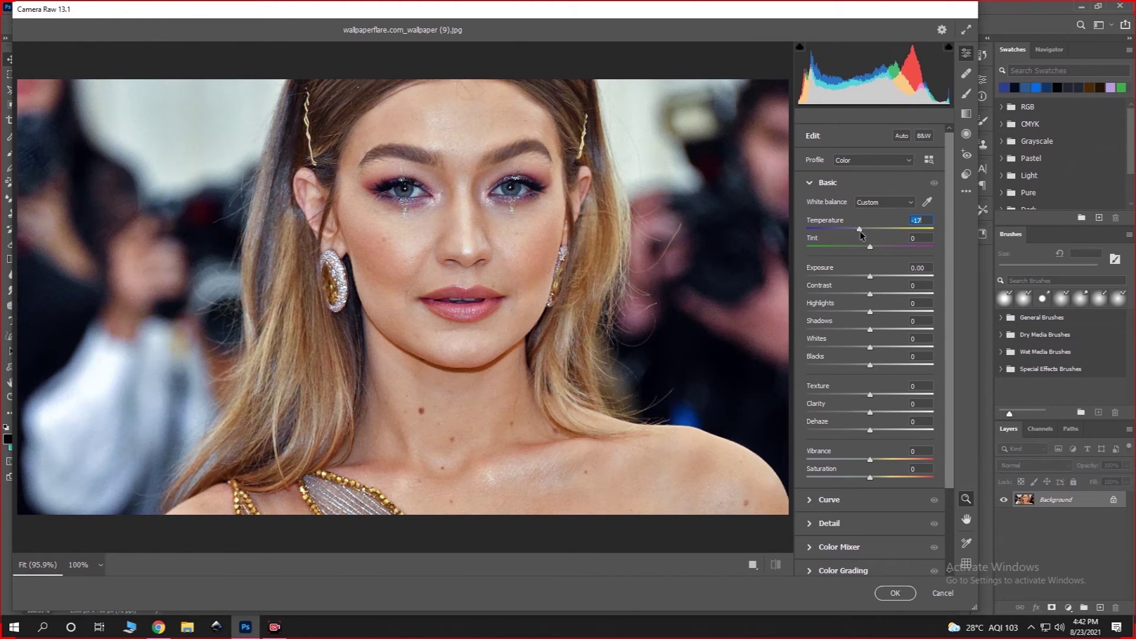
double_click(860, 230)
double_click(871, 248)
drag(871, 247, 879, 247)
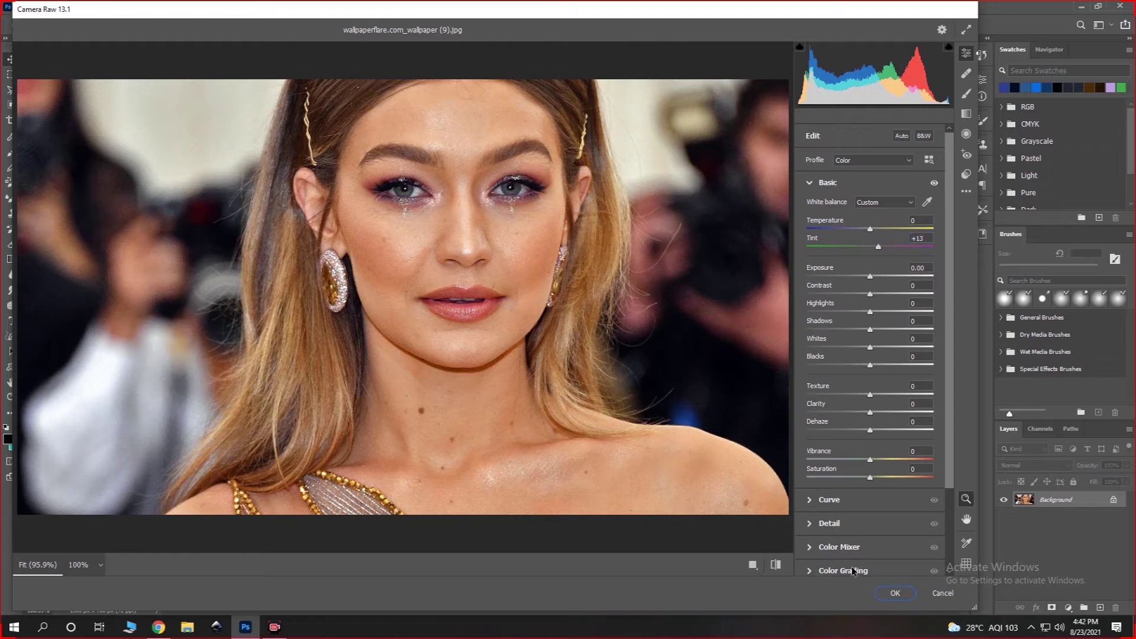
click(808, 183)
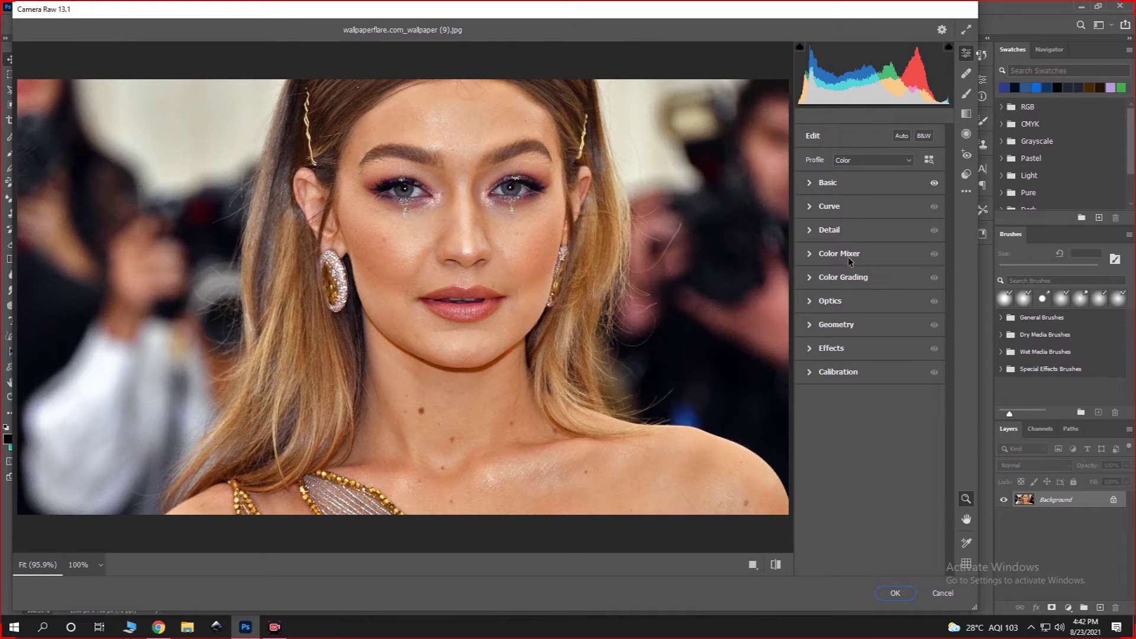
Expand Color Grading and reveal the HSL Color Mixer sliders.
click(845, 279)
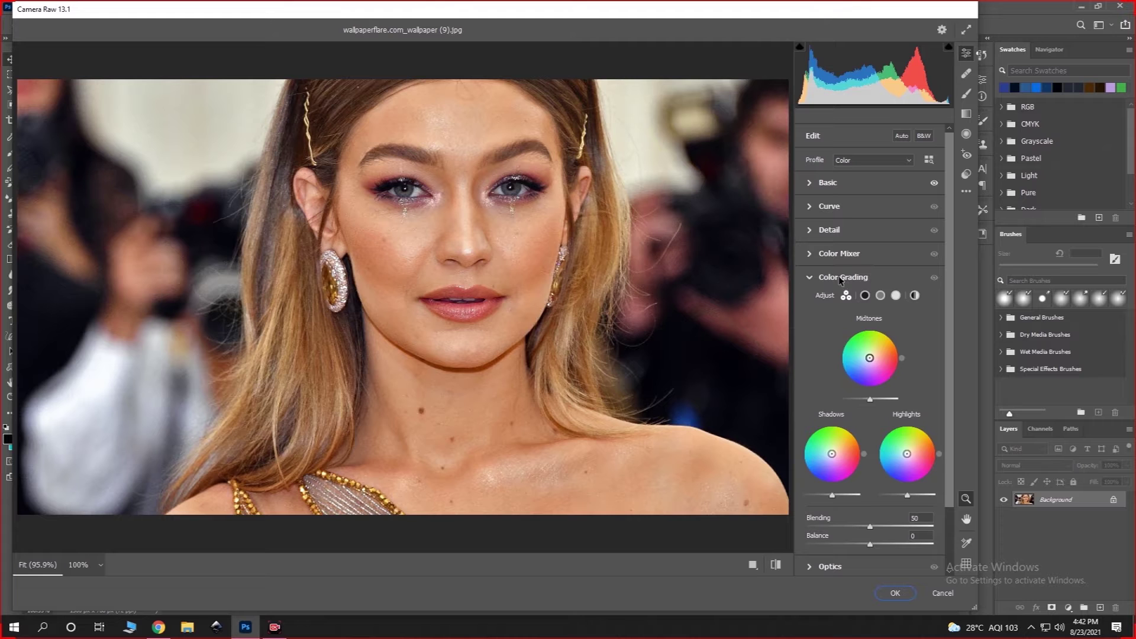
click(823, 253)
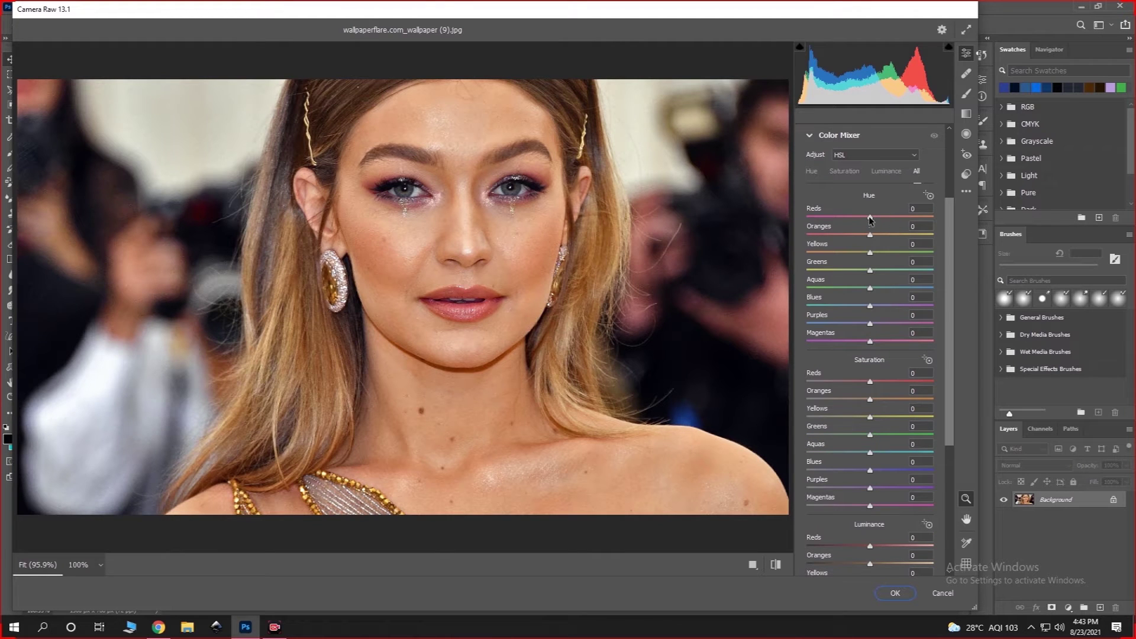
Set HSL hues to Reds -32, Oranges +4, Blues -100 and Purples +100.
mouse_move(869, 217)
mouse_down()
mouse_move(828, 219)
mouse_move(851, 220)
mouse_up()
drag(868, 235, 878, 235)
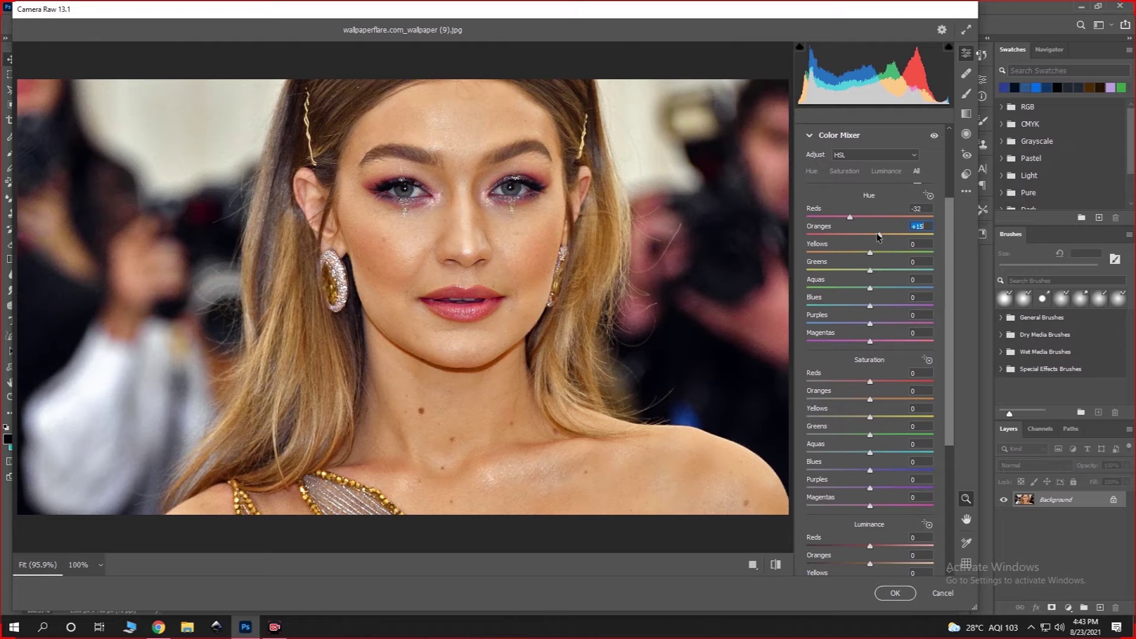
mouse_move(878, 235)
mouse_down()
mouse_move(854, 240)
mouse_move(890, 240)
mouse_move(871, 249)
mouse_up()
mouse_move(870, 305)
mouse_down()
mouse_move(938, 305)
mouse_move(792, 307)
mouse_move(821, 325)
mouse_move(800, 324)
mouse_up()
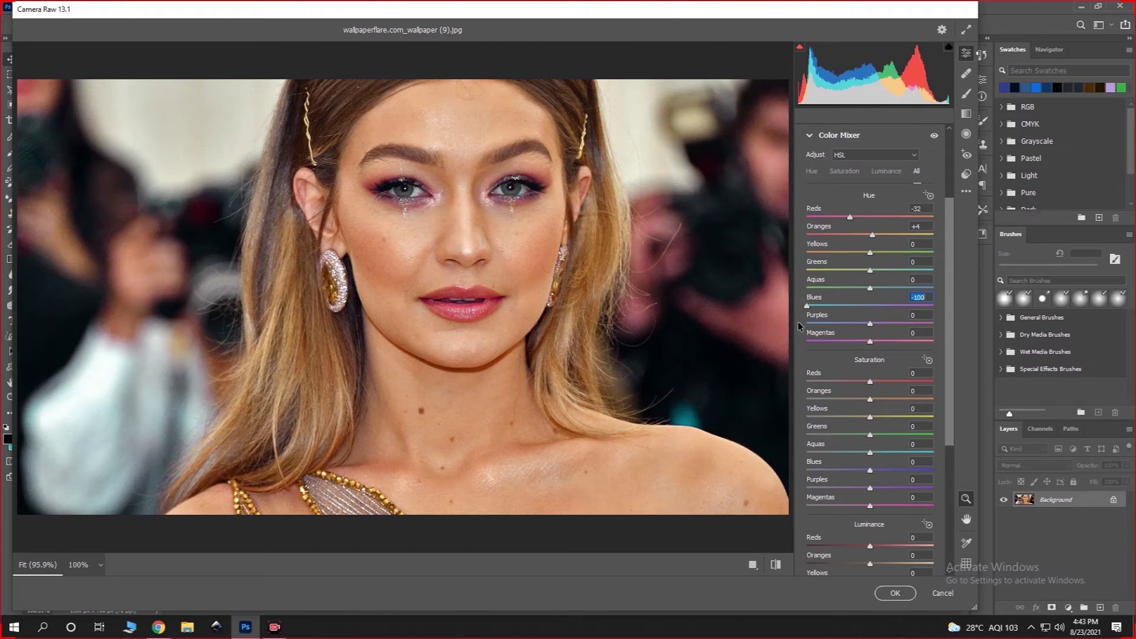
drag(870, 324, 959, 324)
Set HSL saturation to Reds +19, Purples +100 and Blues +13.
drag(871, 383, 920, 382)
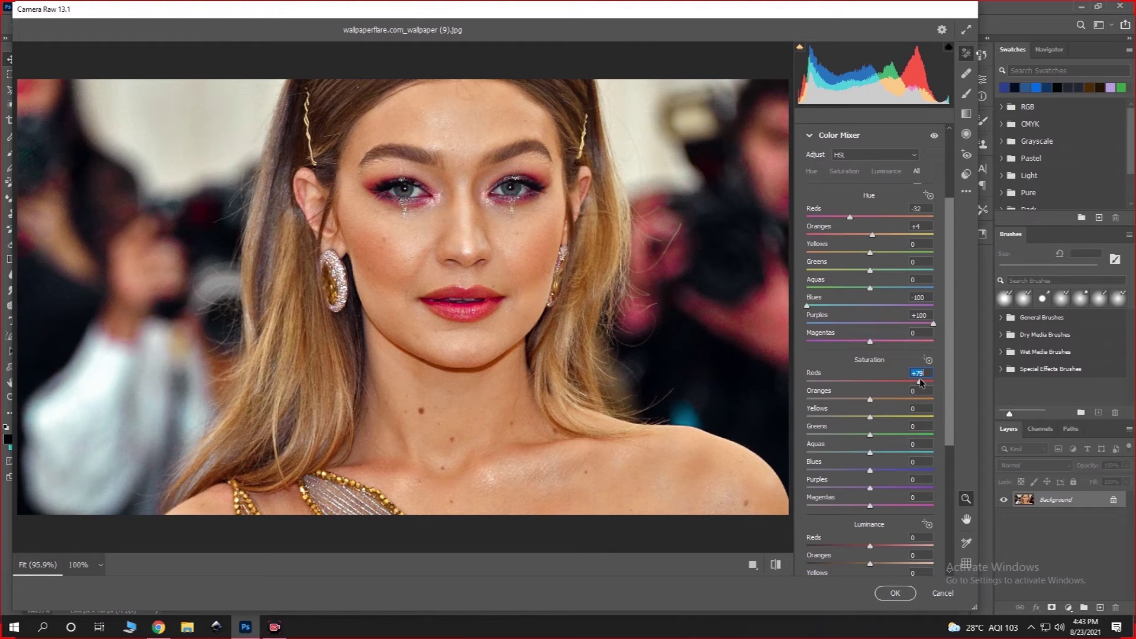
drag(919, 381, 835, 375)
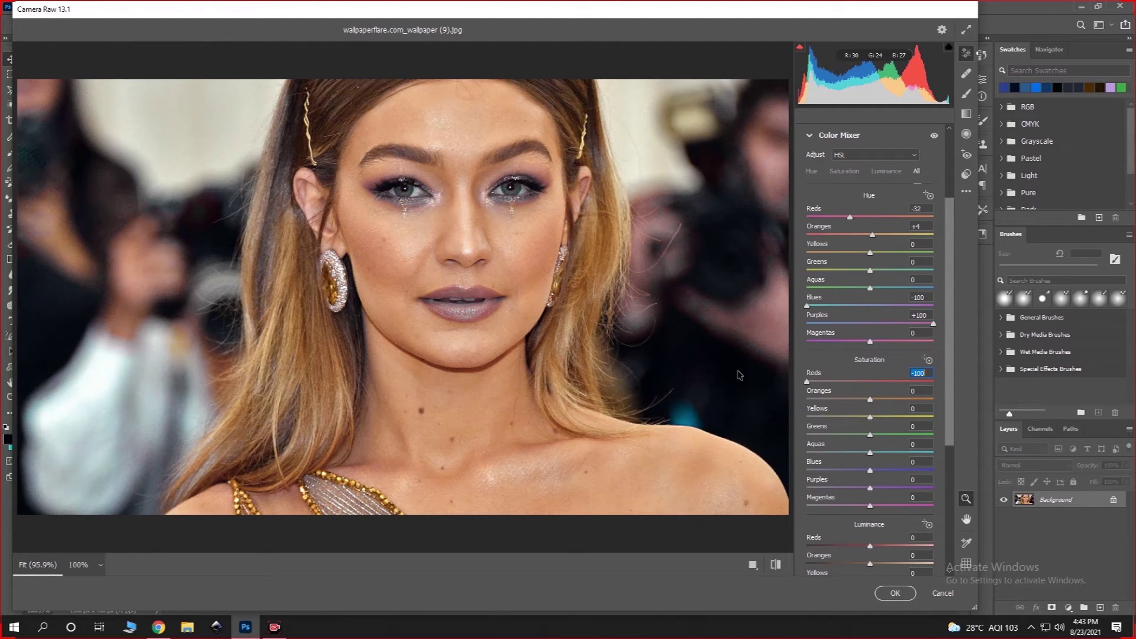
drag(806, 381, 881, 385)
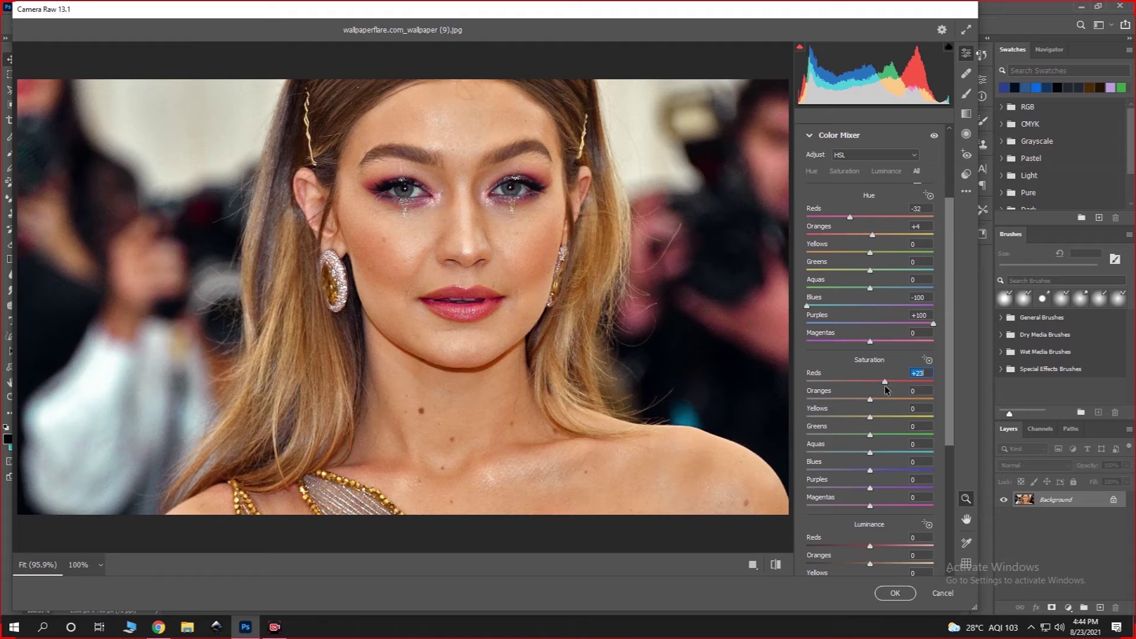
drag(883, 387, 881, 386)
drag(871, 493, 937, 489)
drag(871, 470, 941, 468)
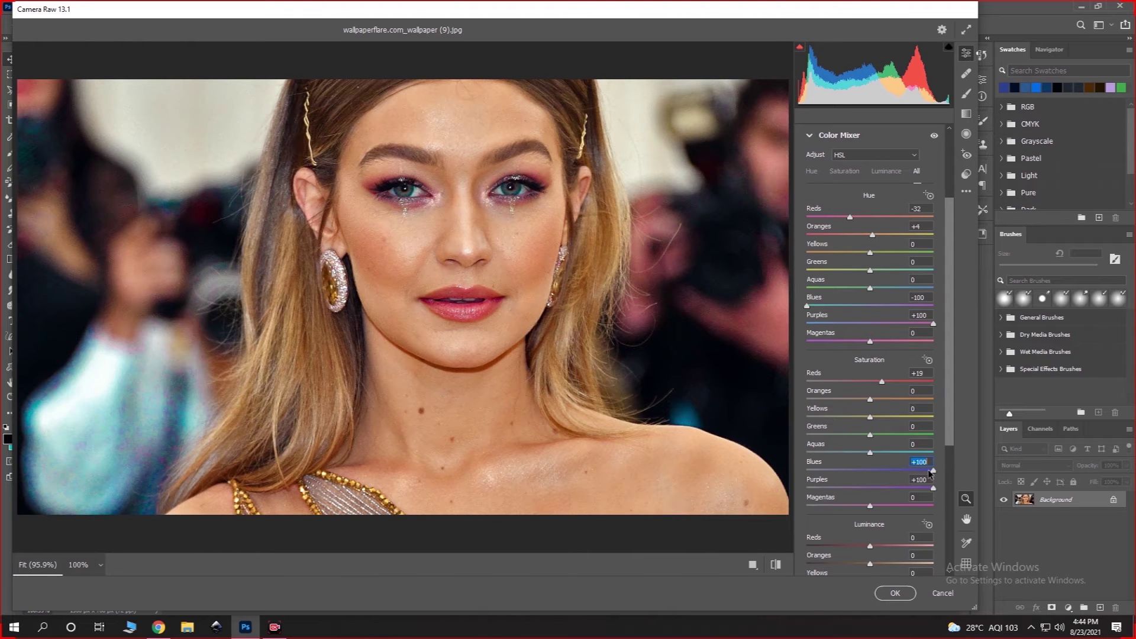
drag(933, 470, 901, 482)
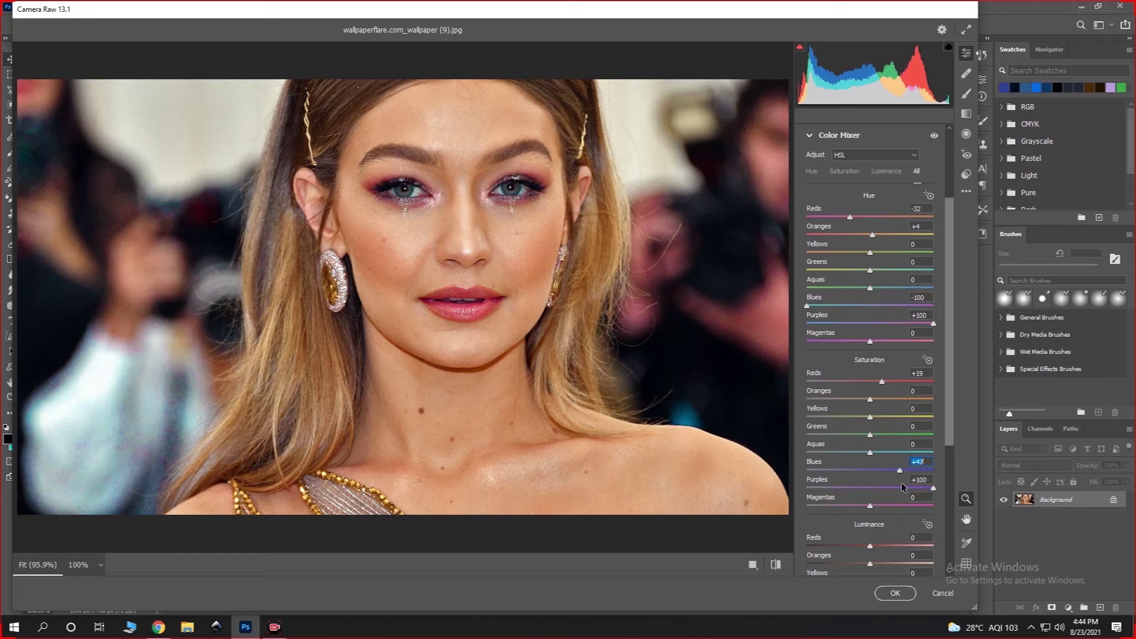
drag(887, 483, 881, 489)
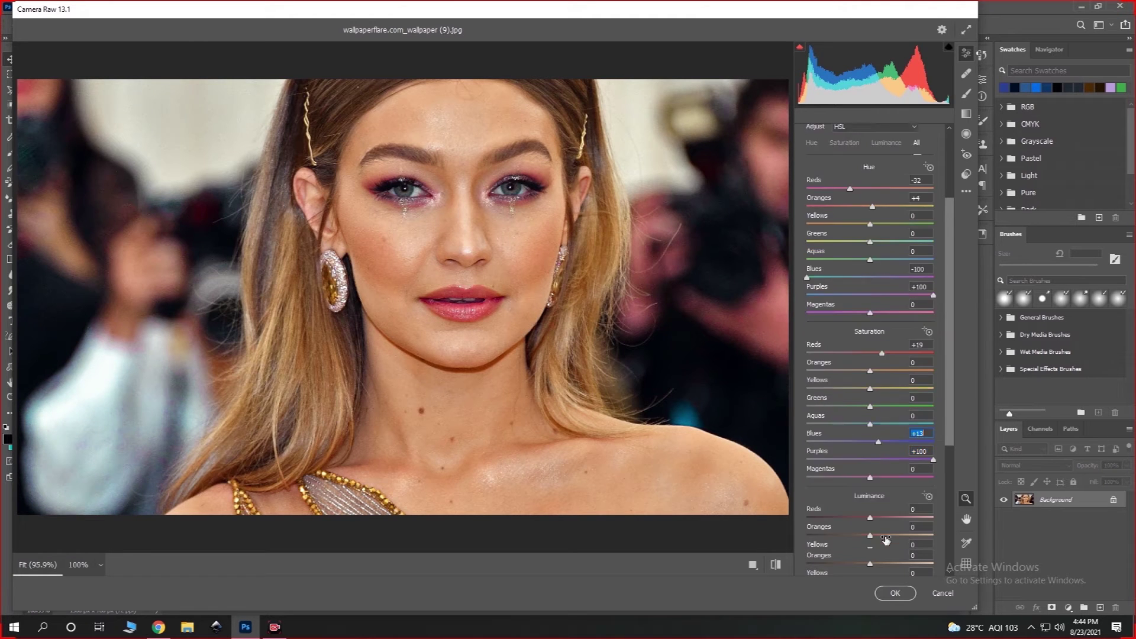
Raise the Reds luminance to +3.
scroll(878, 474, down, 5)
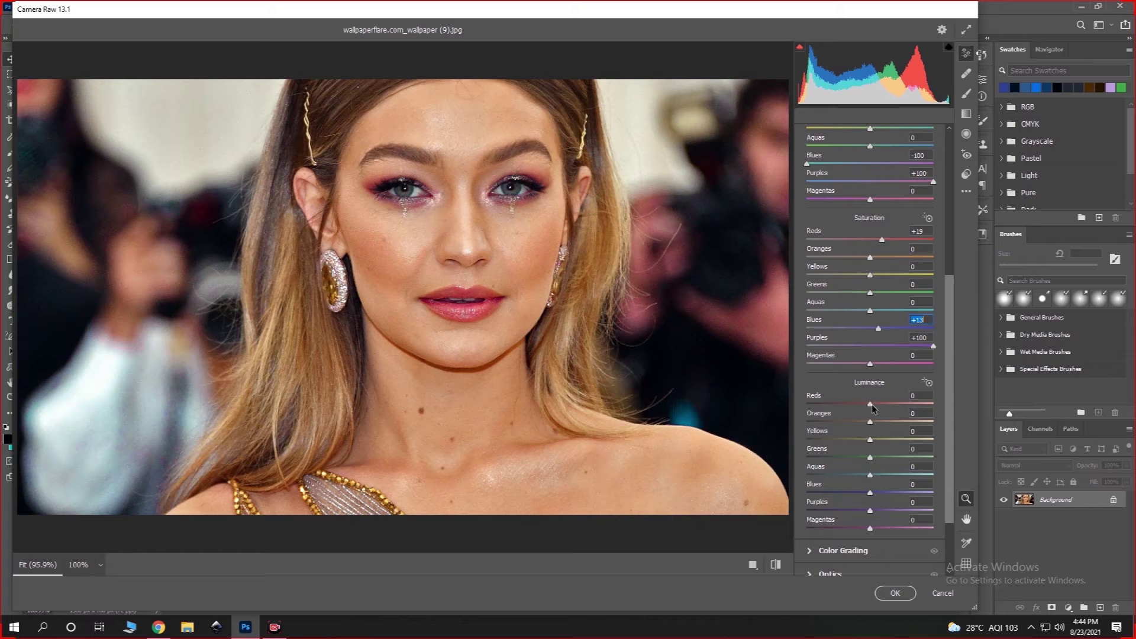
mouse_move(870, 408)
mouse_down()
mouse_move(934, 407)
mouse_move(796, 408)
mouse_move(893, 416)
mouse_move(871, 418)
mouse_up()
scroll(891, 523, down, 1)
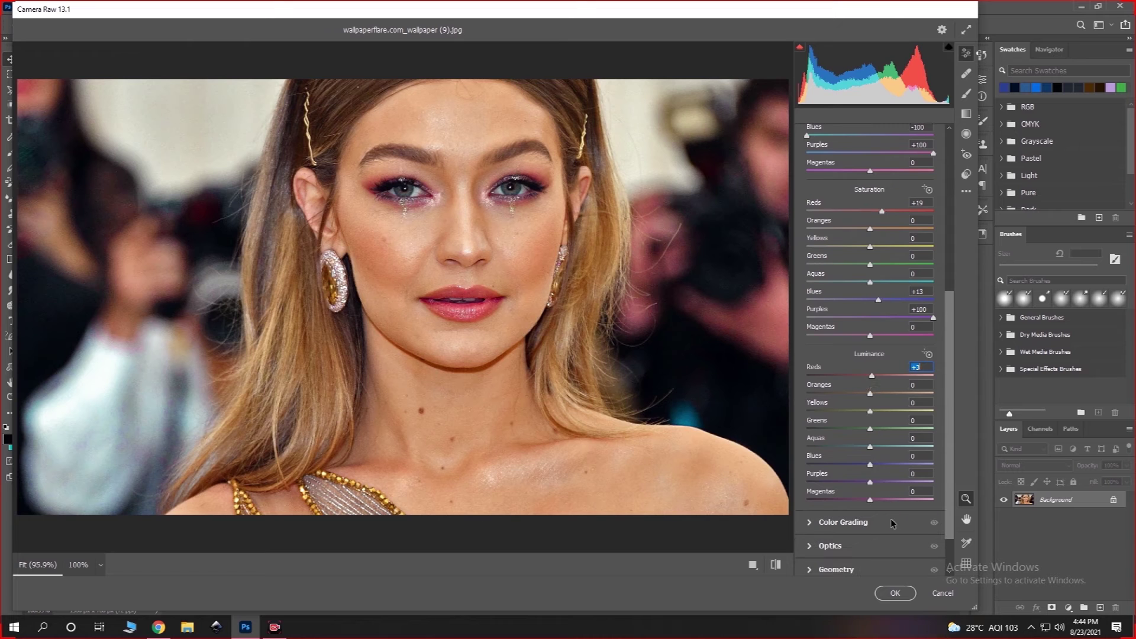
scroll(864, 535, down, 2)
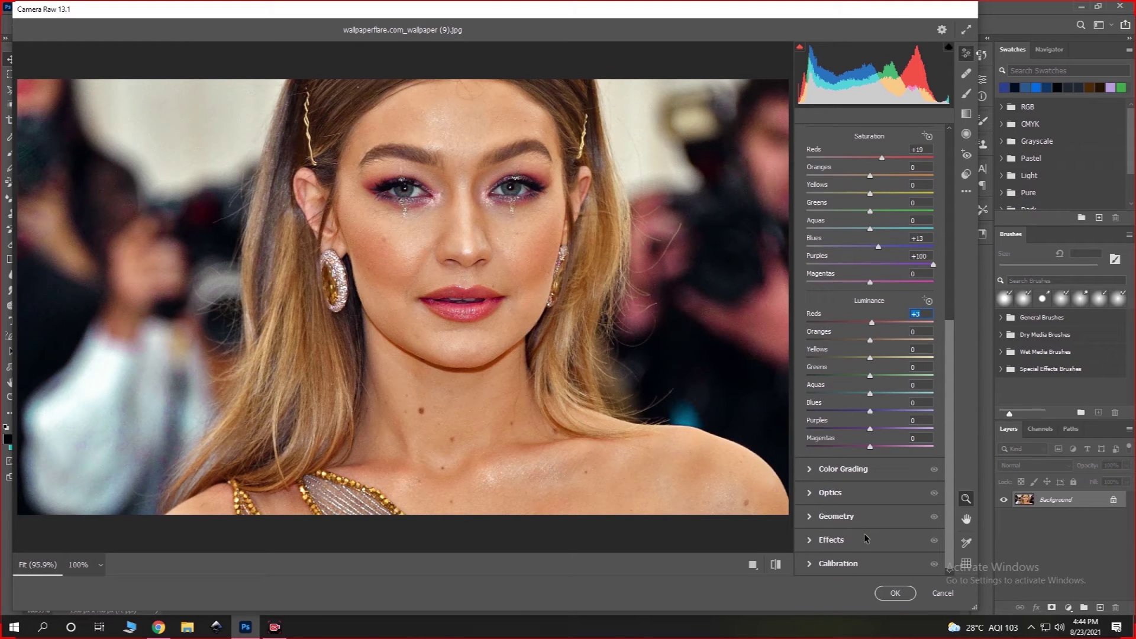
In Effects, try maximum Grain and reset it to 0.
click(823, 541)
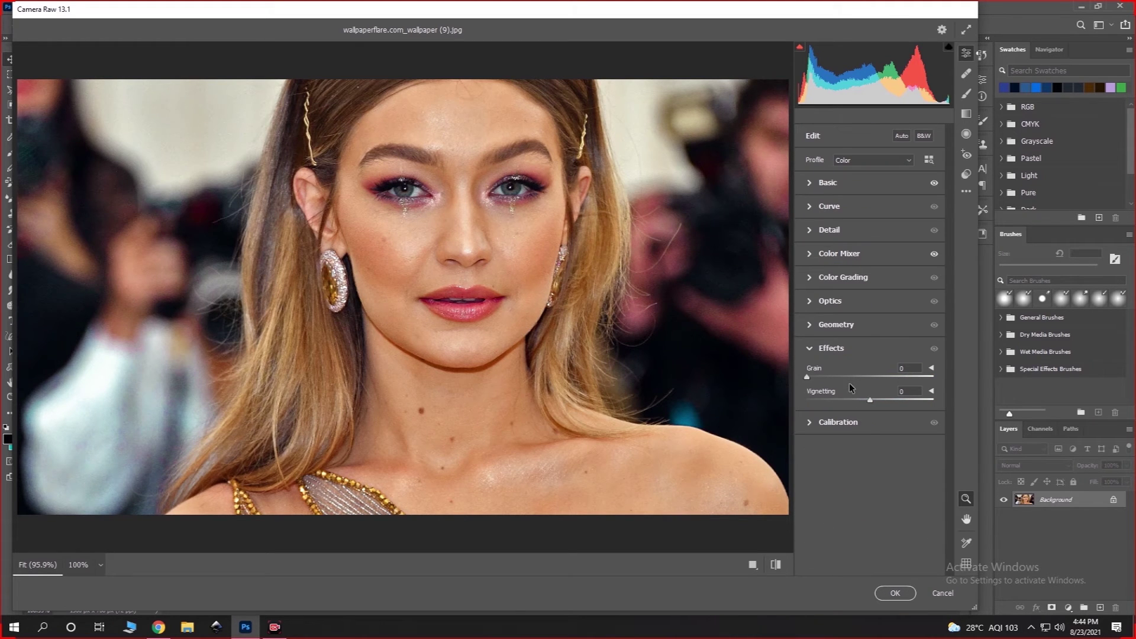
drag(807, 377, 968, 382)
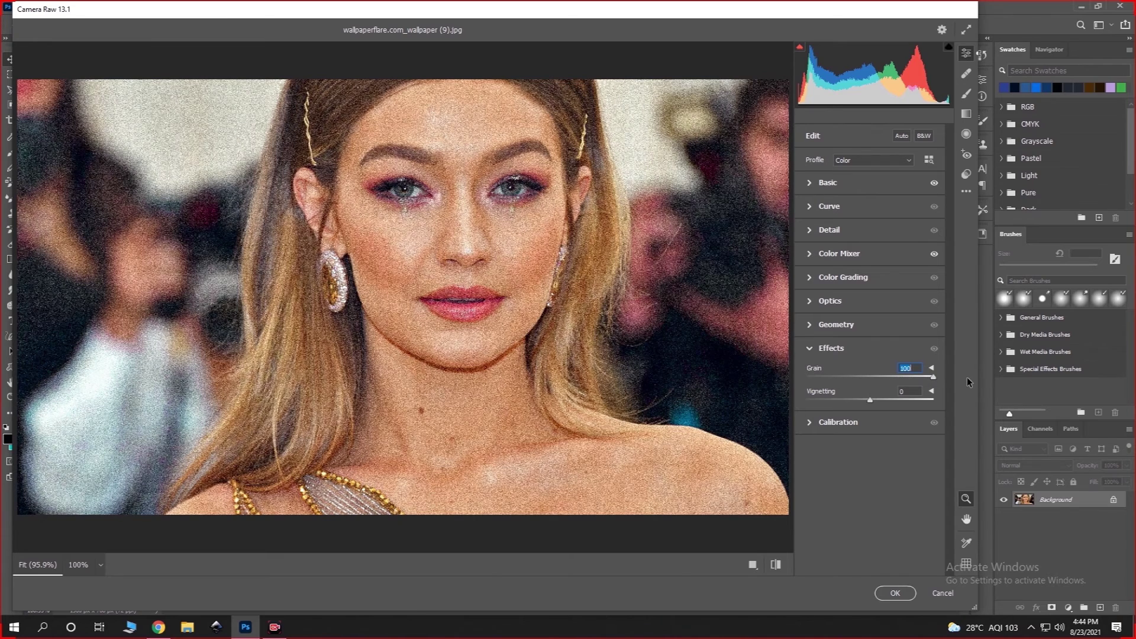
double_click(933, 376)
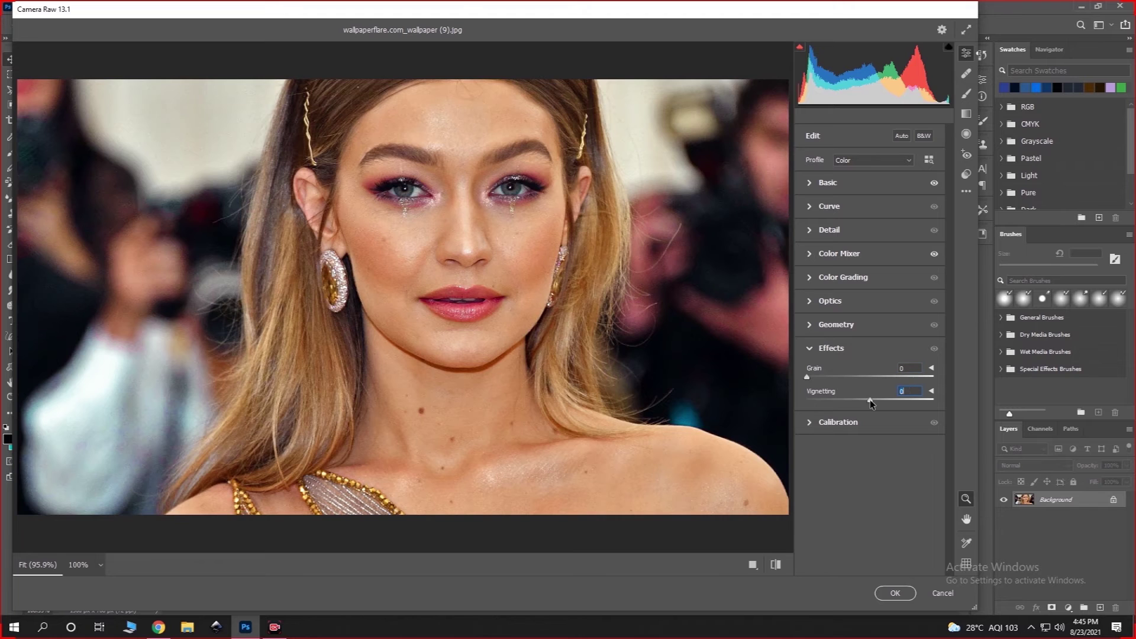
Test Vignetting, return it to 0, and apply the Camera Raw edits.
drag(870, 403, 814, 402)
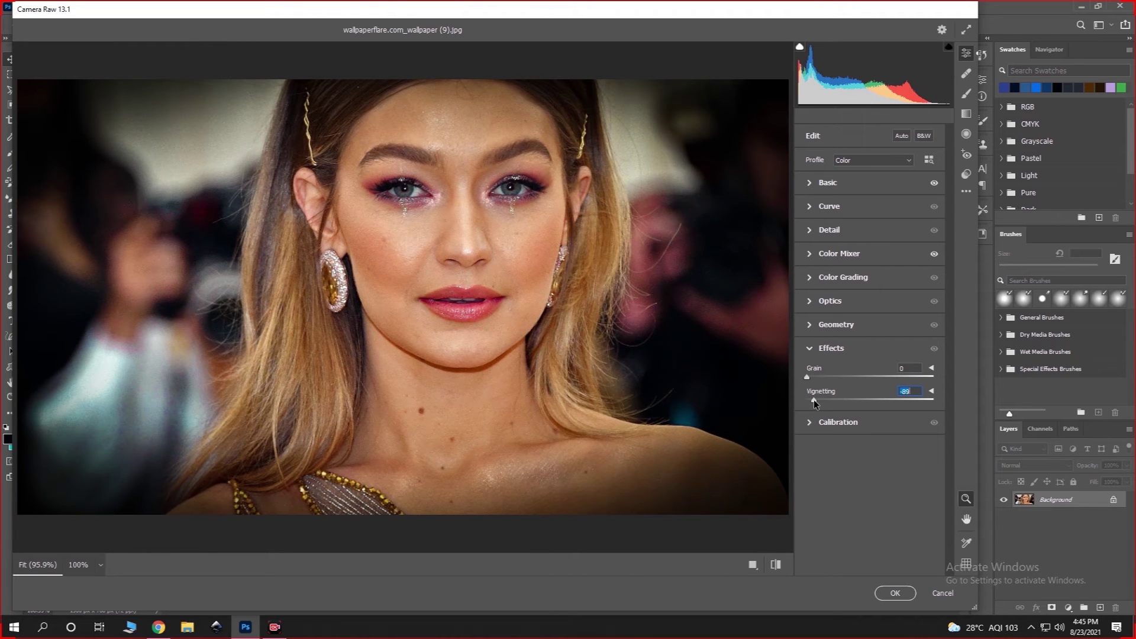
drag(814, 399, 962, 399)
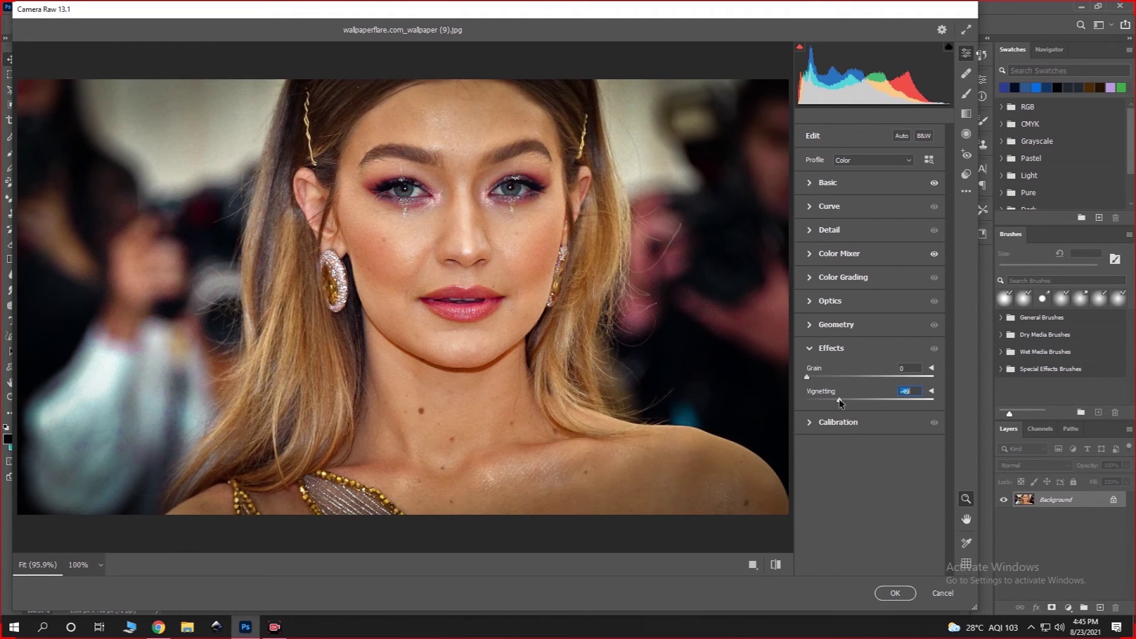
mouse_move(962, 404)
mouse_down()
mouse_move(837, 426)
mouse_move(850, 423)
mouse_up()
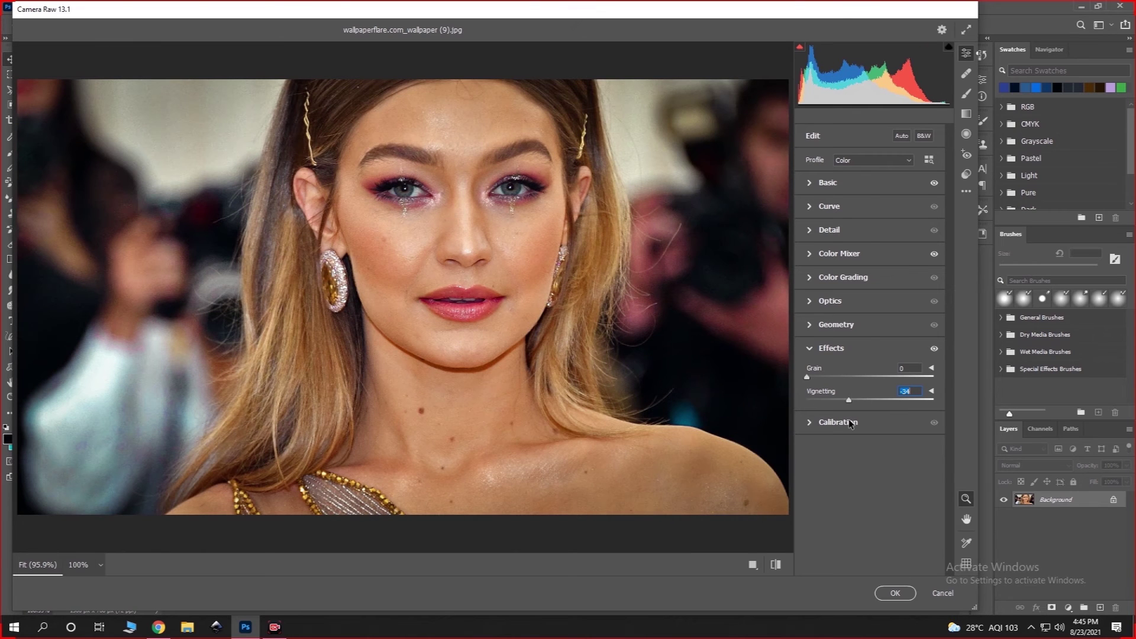
text(0)
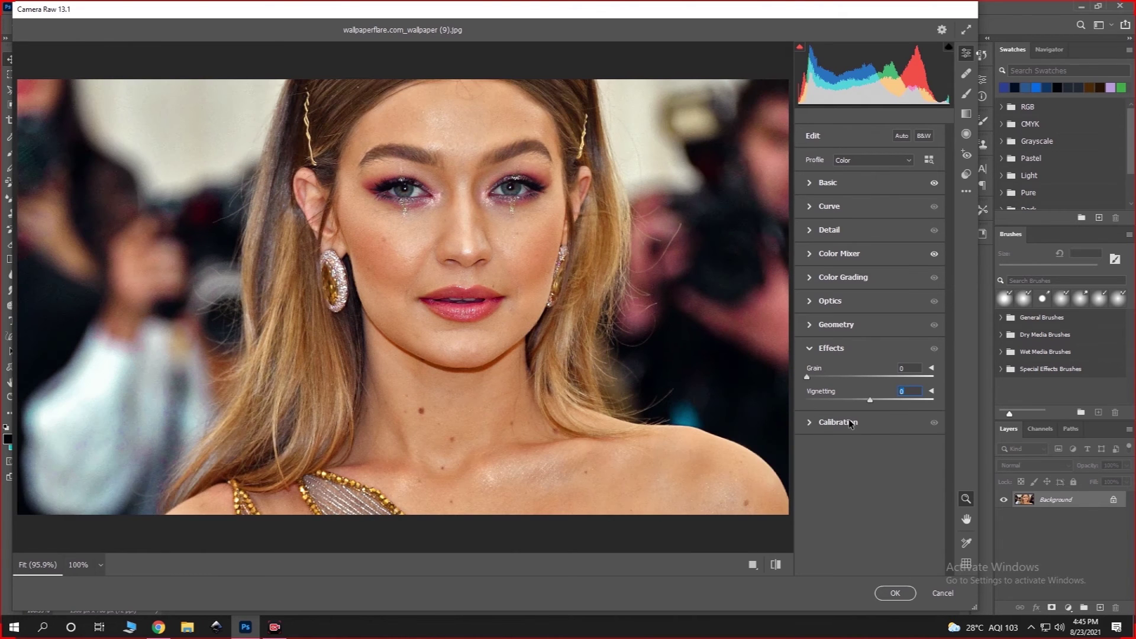
click(810, 353)
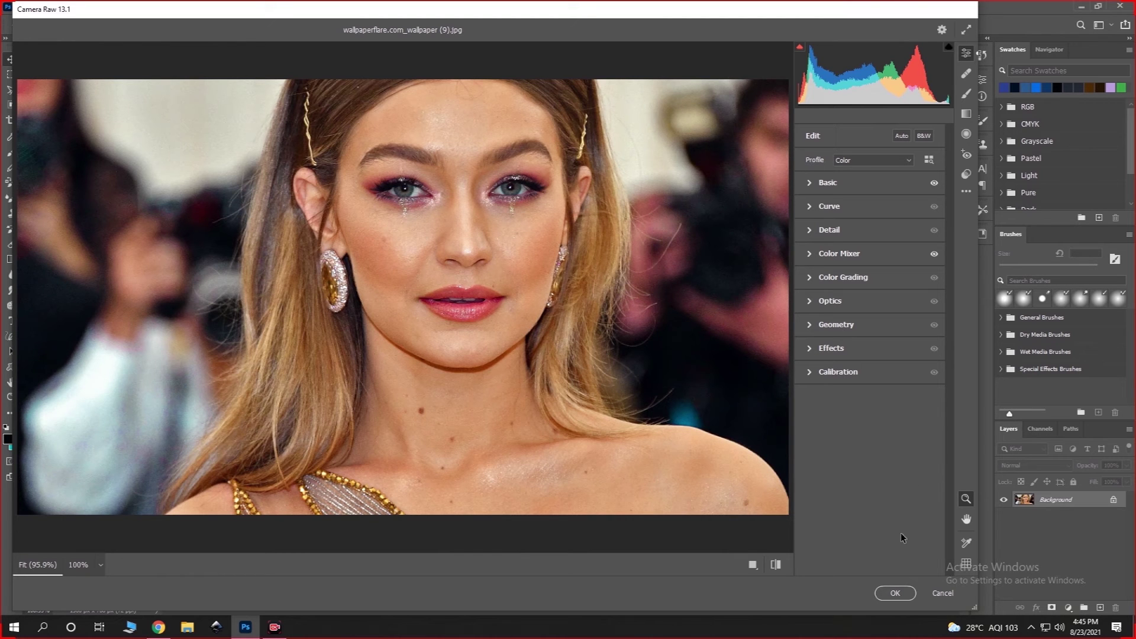
click(910, 594)
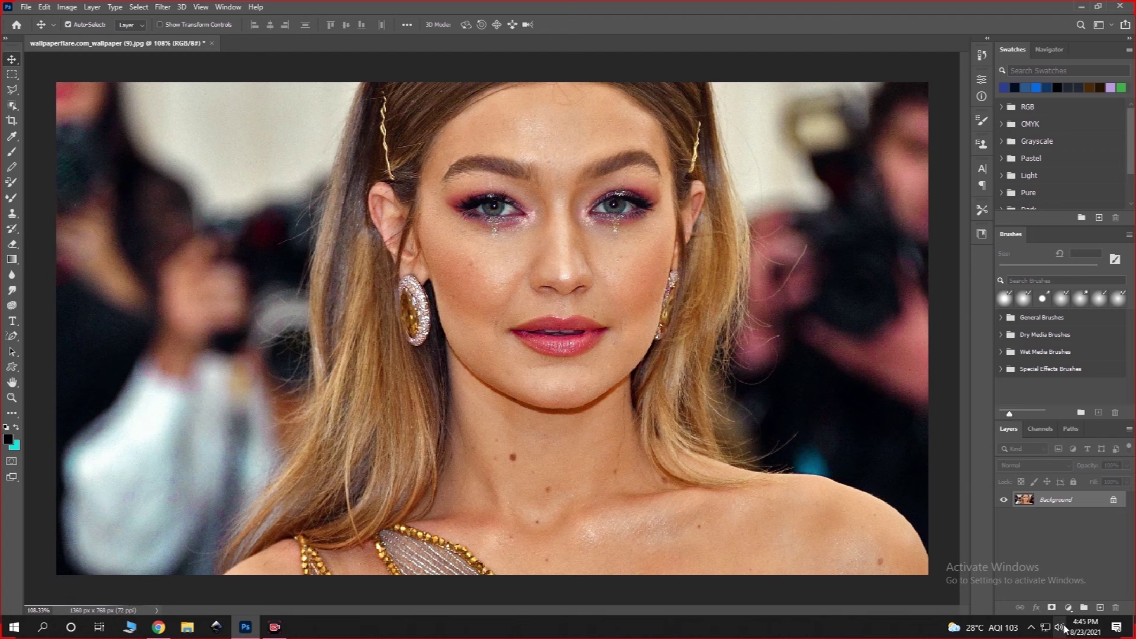
Add a Hue/Saturation adjustment layer, then try and reset the master Hue.
click(1068, 607)
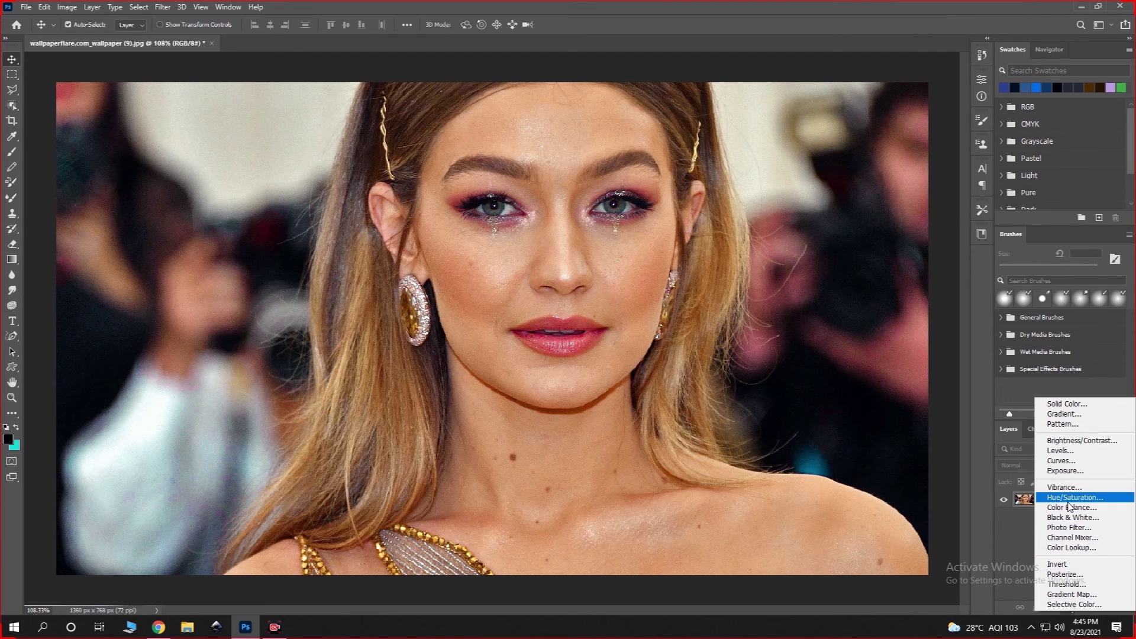
click(1068, 500)
click(899, 160)
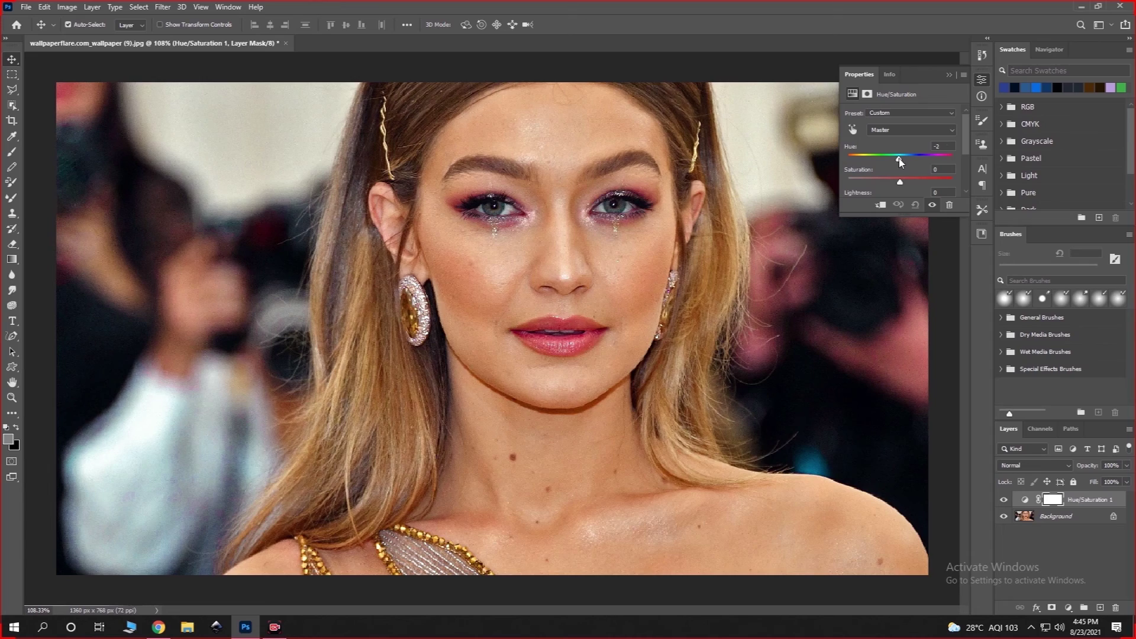
drag(900, 159, 891, 161)
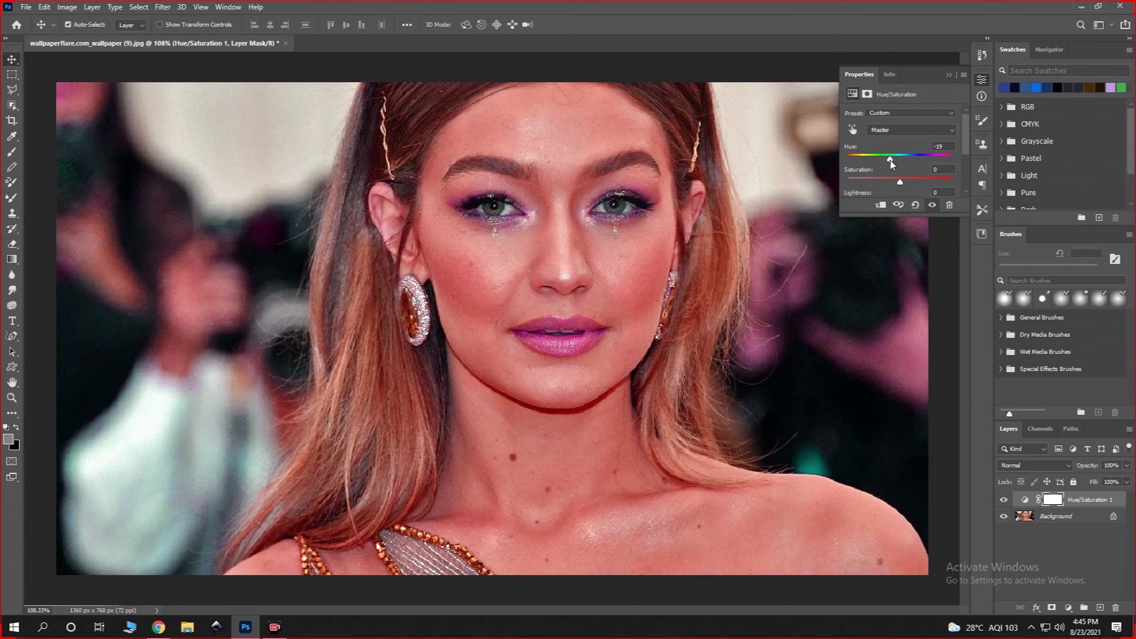
click(916, 204)
Shift the Blues channel hue to +16.
click(917, 132)
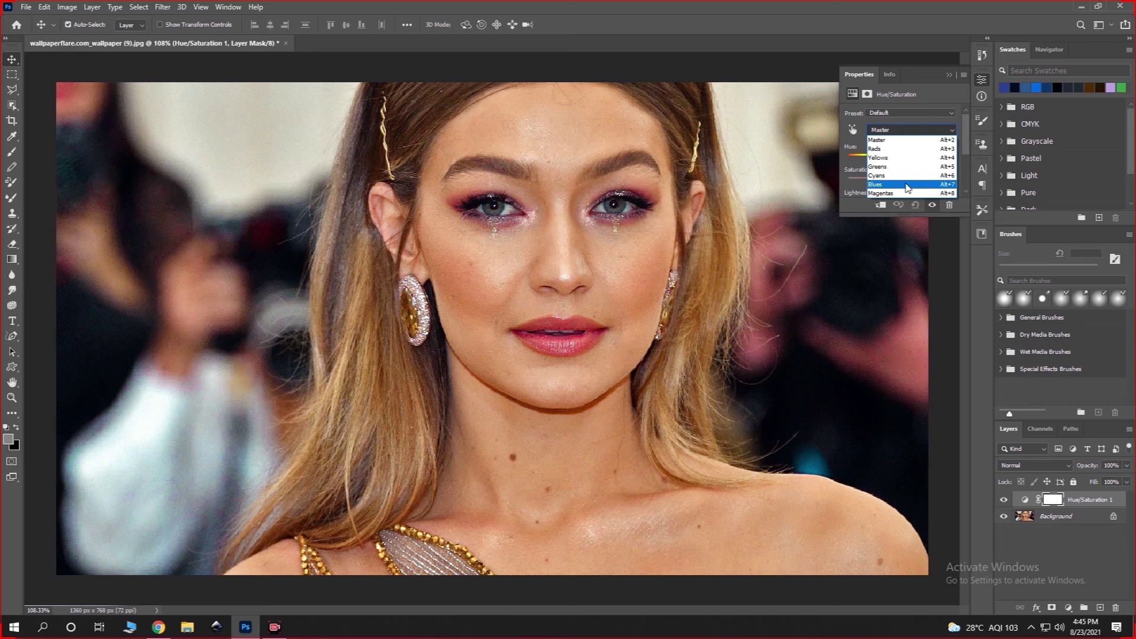
click(907, 184)
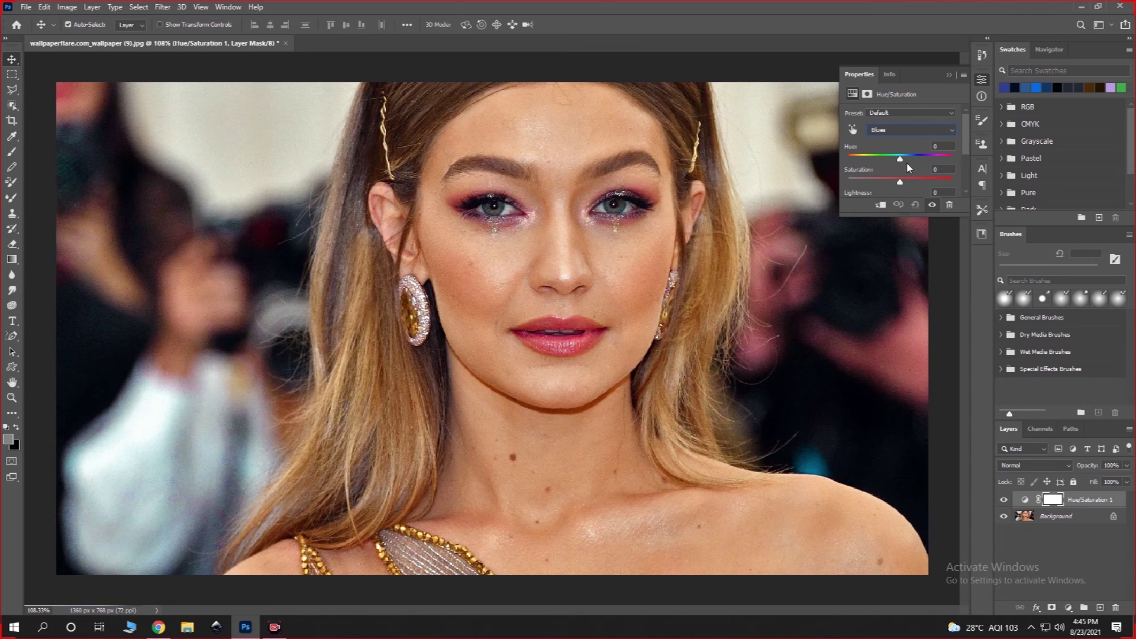
mouse_move(900, 158)
mouse_down()
mouse_move(945, 157)
mouse_move(929, 159)
mouse_move(950, 176)
mouse_move(932, 178)
mouse_up()
drag(960, 175, 910, 181)
Adjust the Greens channel hue and close the Properties panel.
click(896, 130)
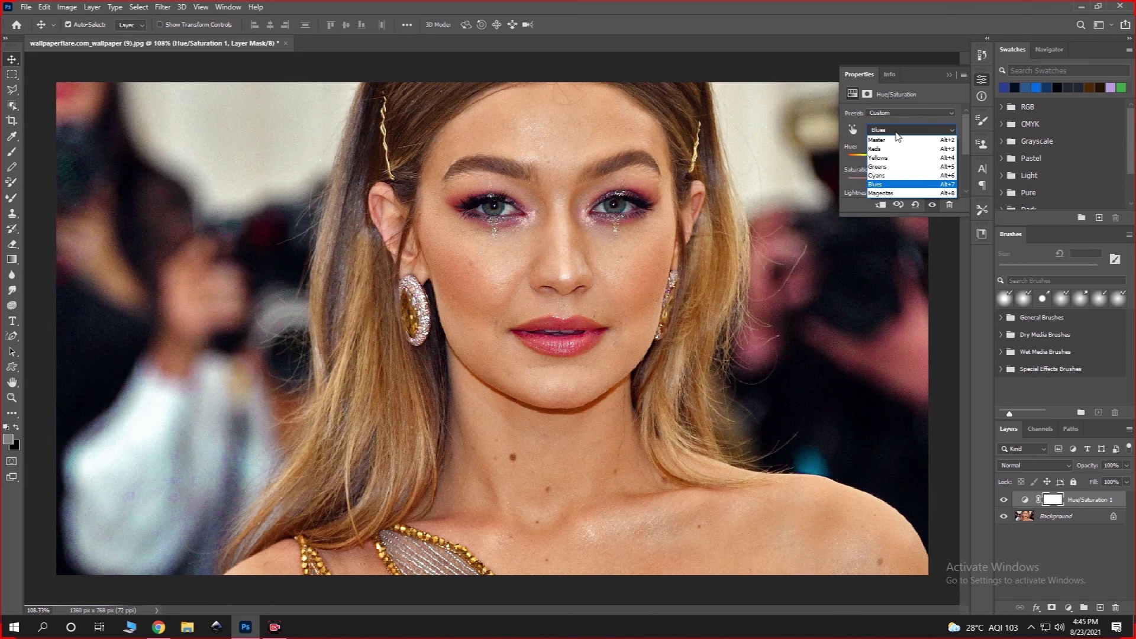
click(884, 166)
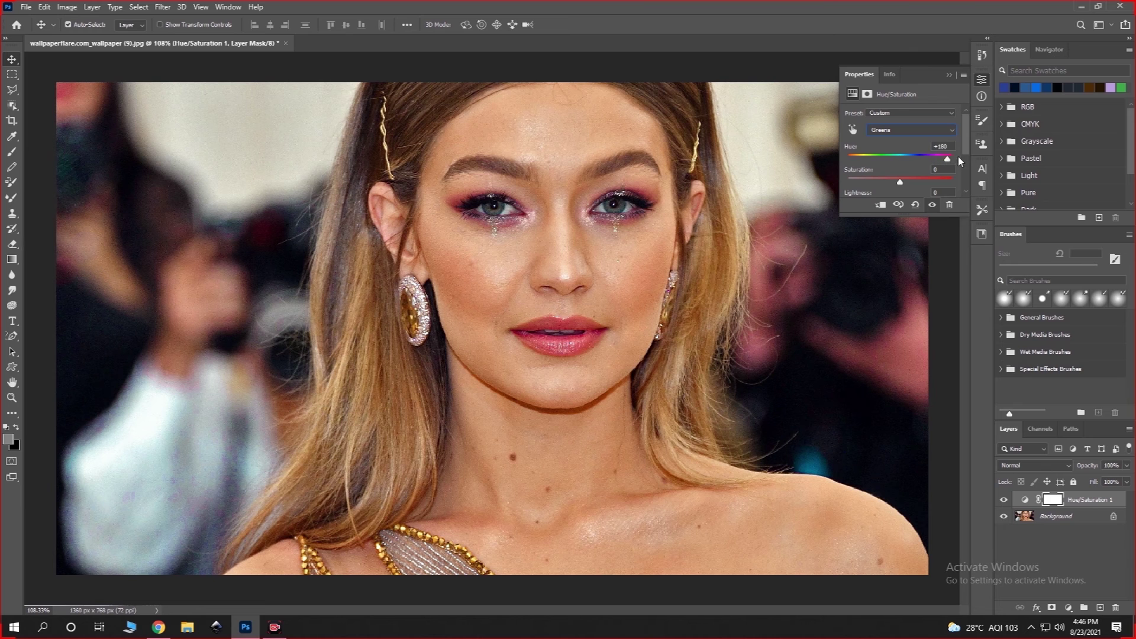
mouse_move(901, 162)
mouse_down()
mouse_move(831, 168)
mouse_move(906, 170)
mouse_up()
click(949, 75)
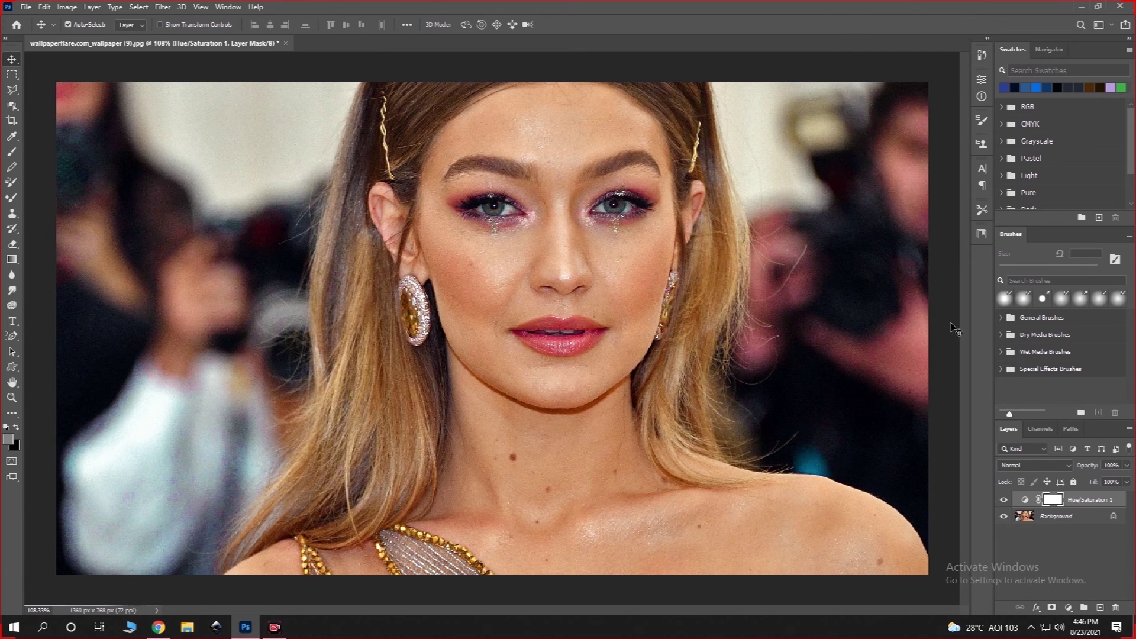
Close the Levels window unchanged on the Hue/Saturation 1 mask, then select the Background layer.
click(66, 7)
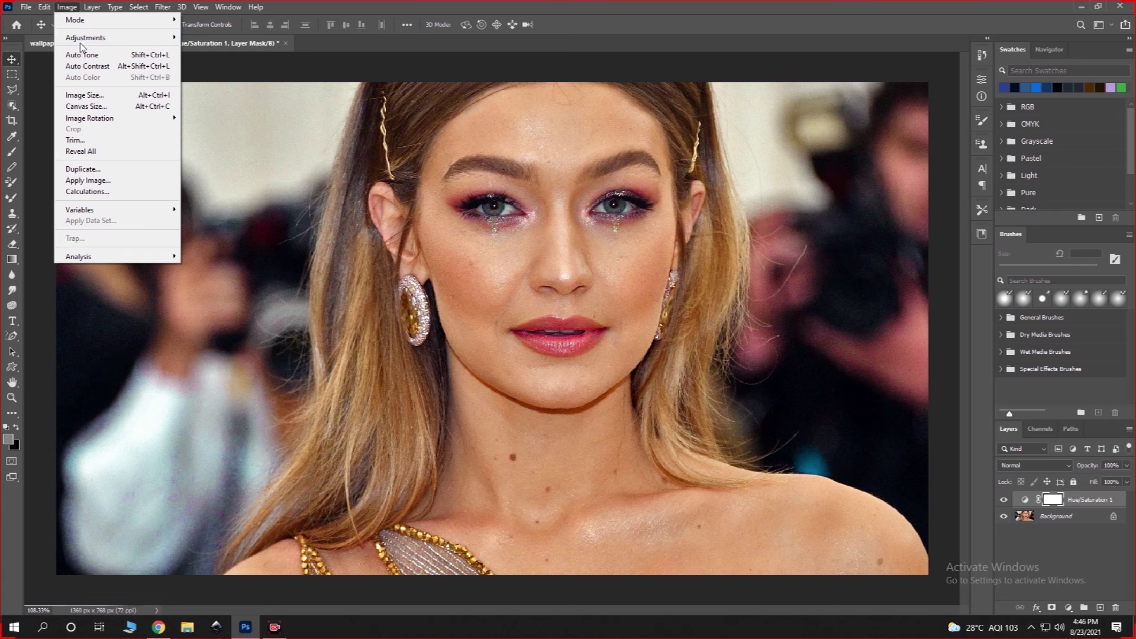
click(207, 50)
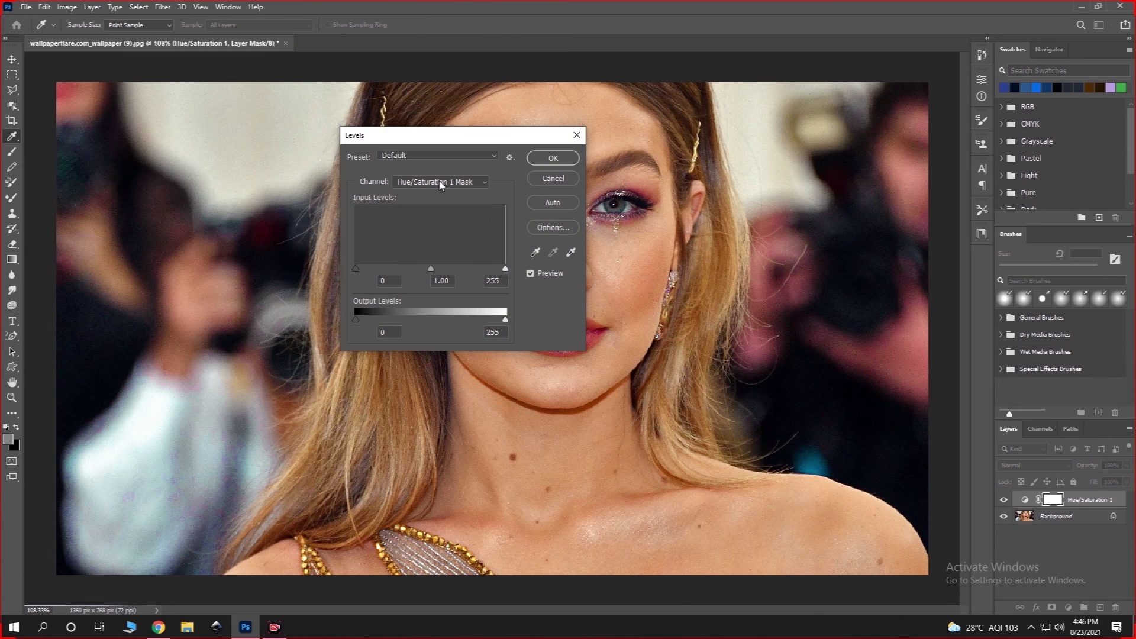
drag(393, 126, 152, 131)
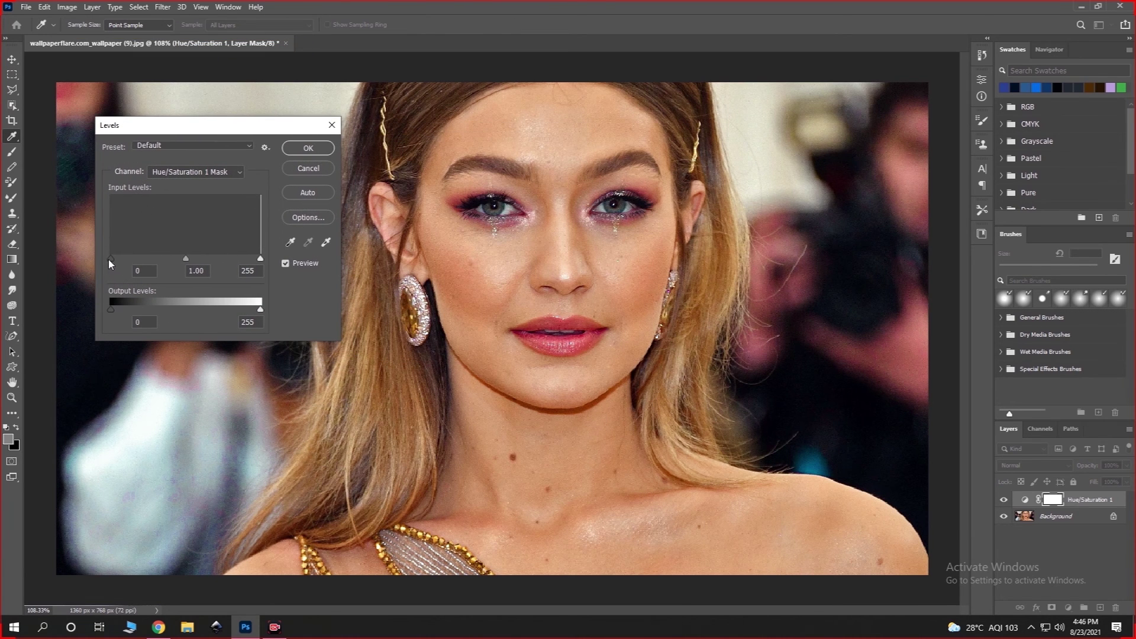
click(332, 126)
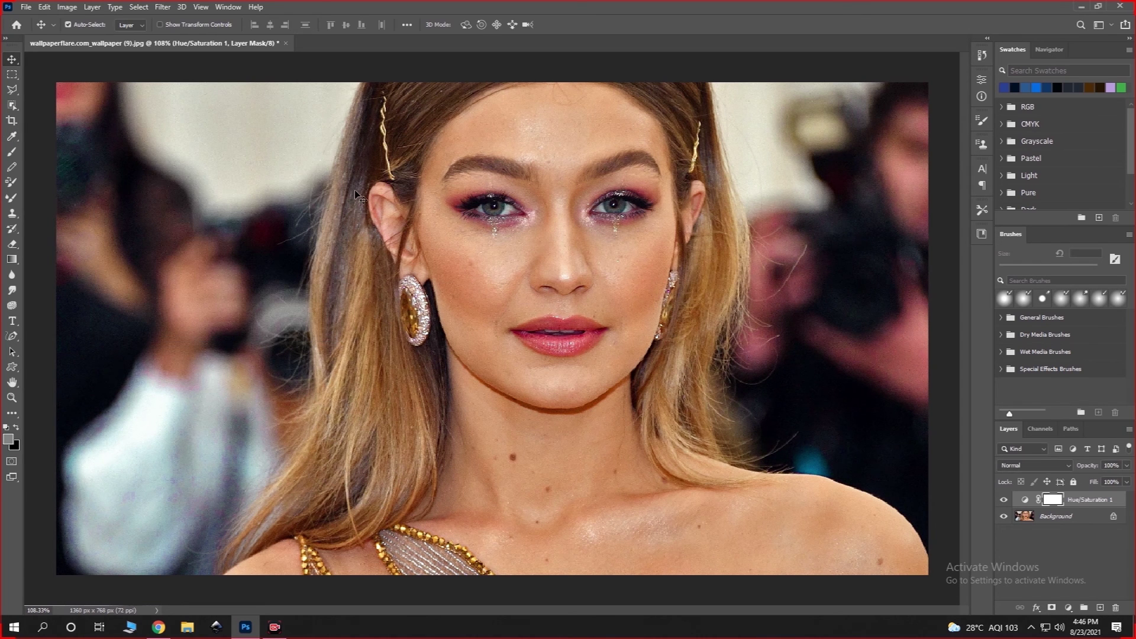
click(1059, 519)
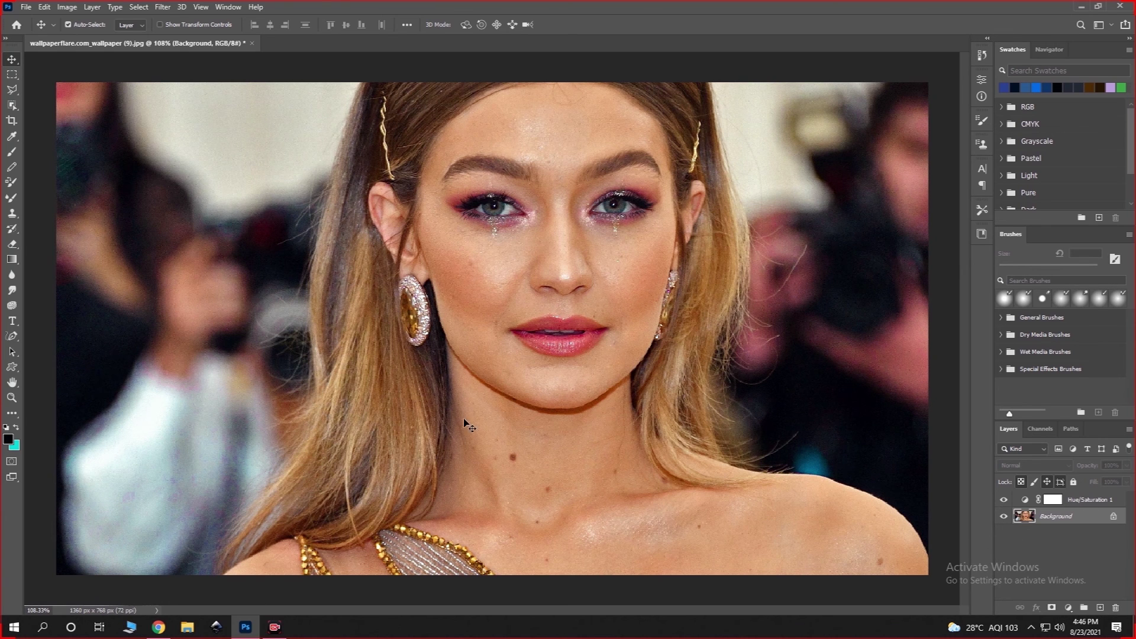
Apply Levels to Background with input black point 2 and white point 242.
click(67, 7)
mouse_move(86, 37)
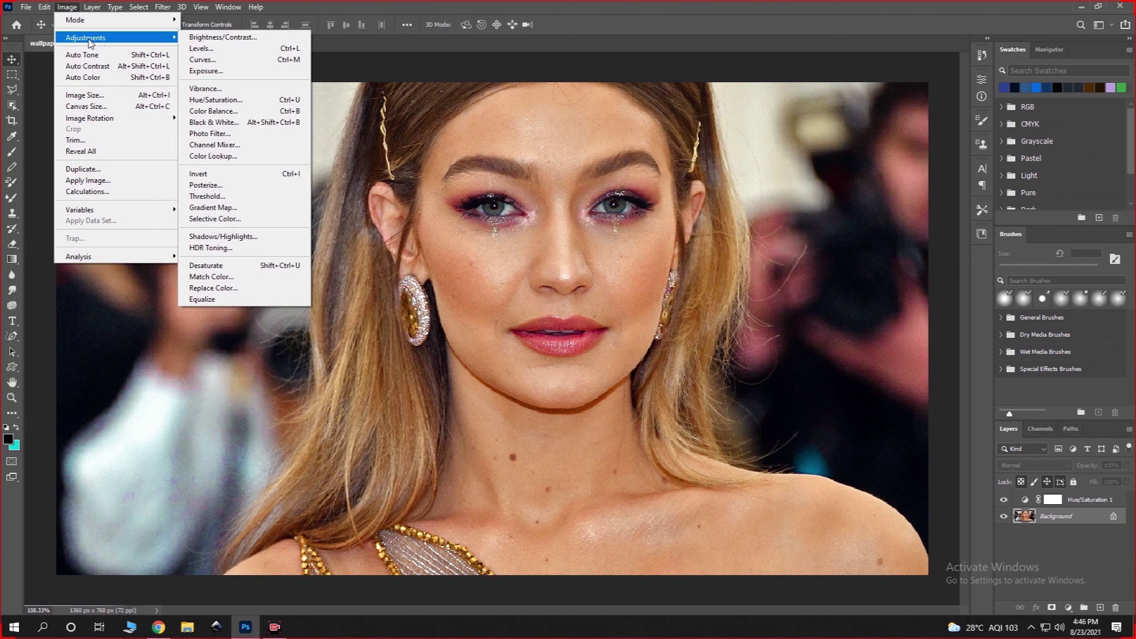
click(201, 48)
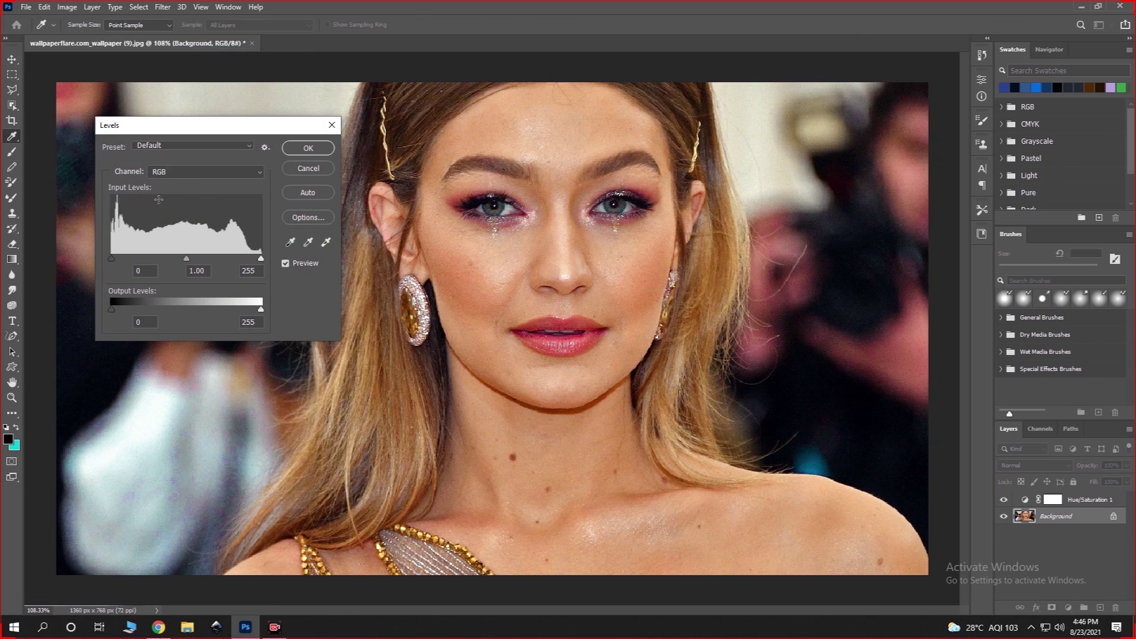
mouse_move(112, 259)
mouse_down()
mouse_move(128, 259)
mouse_move(102, 263)
mouse_up()
drag(113, 263, 116, 264)
drag(261, 259, 254, 262)
click(254, 263)
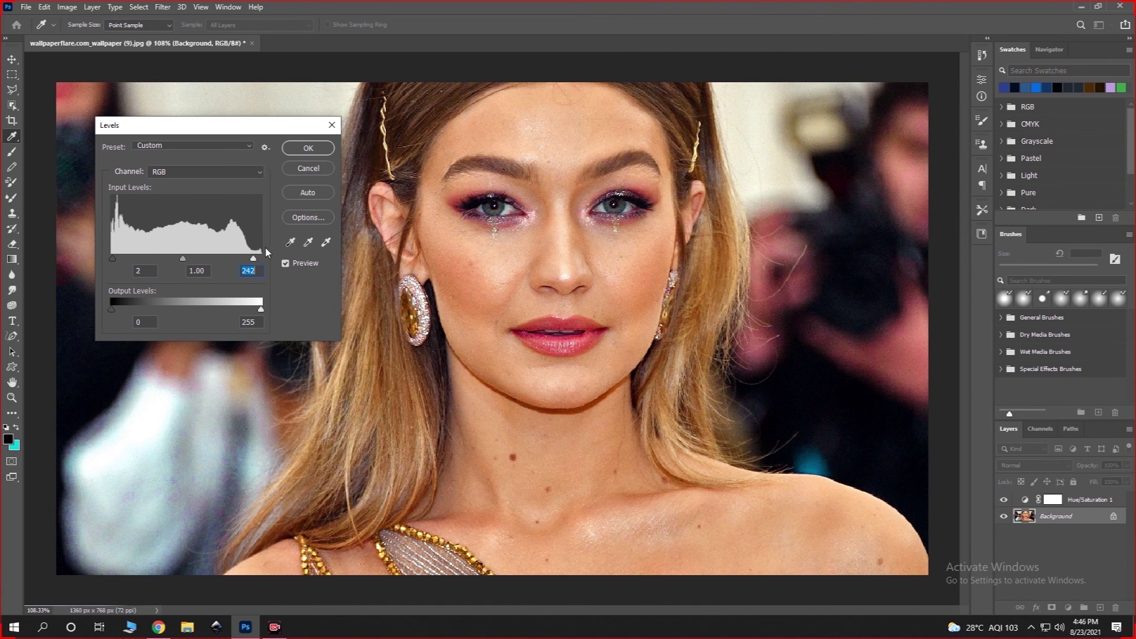
click(319, 155)
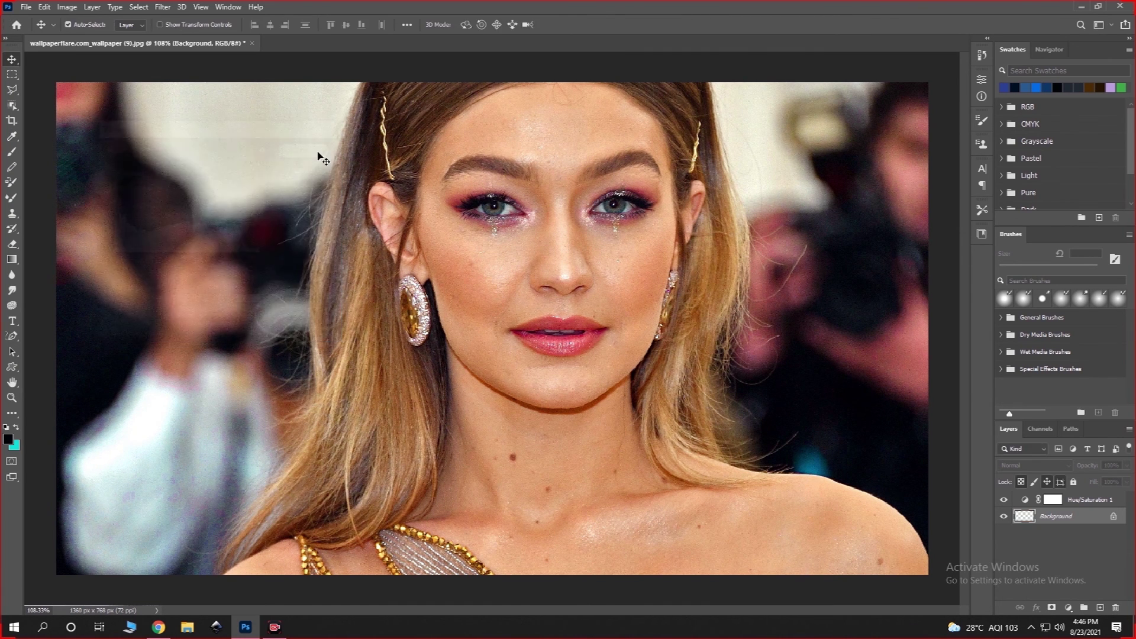